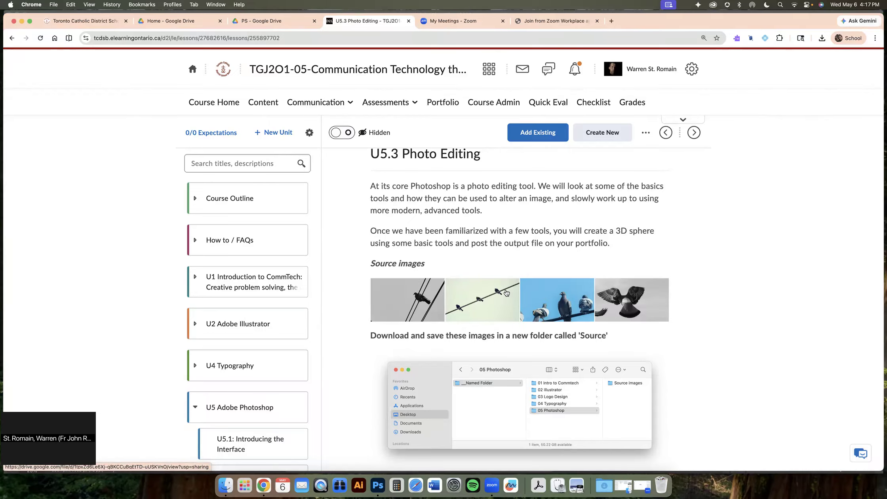
Step: View the source photo of the bird on wires in Google Drive and return to the U5.3 Photo Editing lesson
{"action": "left_click", "coordinate": [293, 19]}
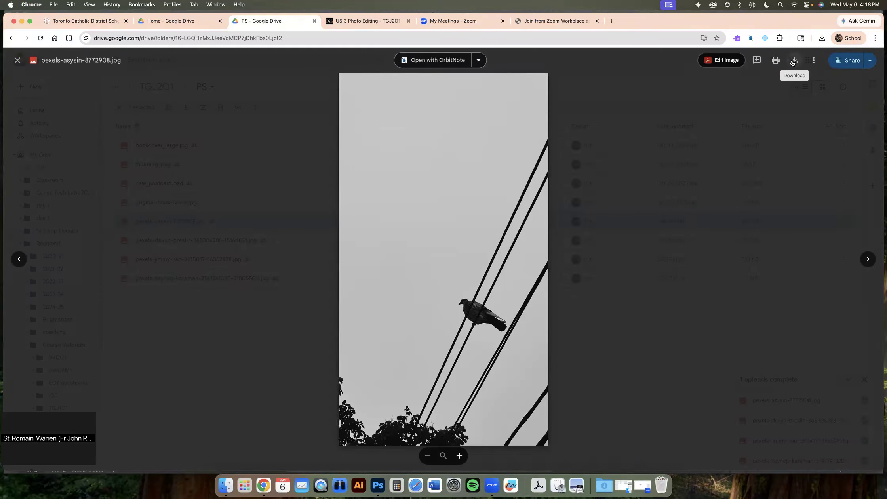
{"action": "left_click", "coordinate": [368, 21]}
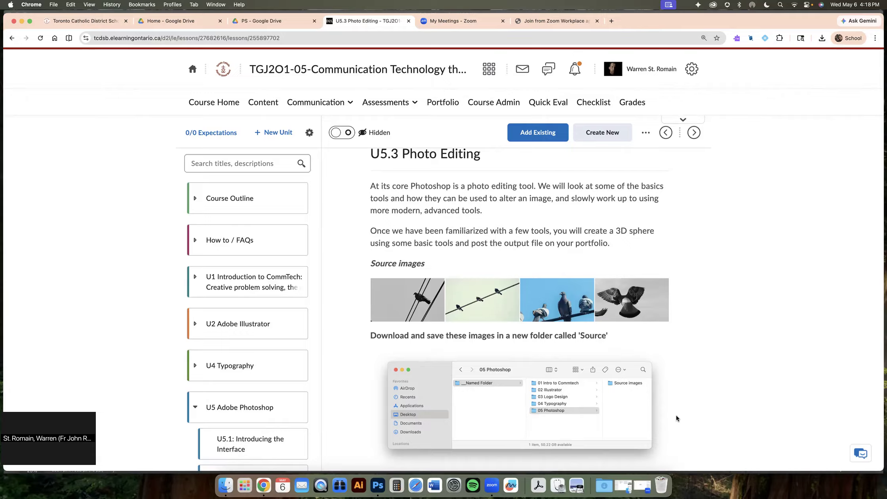
Step: Switch to Photoshop and reset the Essentials workspace
{"action": "left_click", "coordinate": [378, 485]}
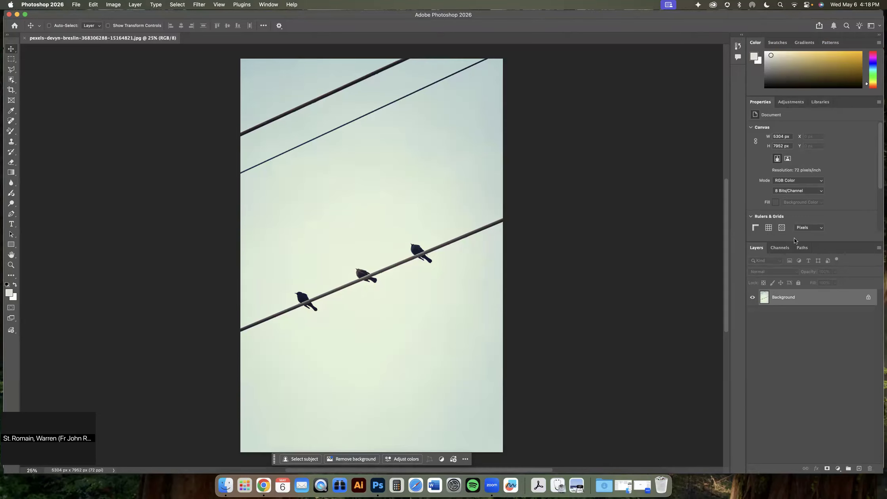
{"action": "left_click", "coordinate": [872, 25]}
{"action": "left_click", "coordinate": [860, 29]}
{"action": "left_click", "coordinate": [872, 26]}
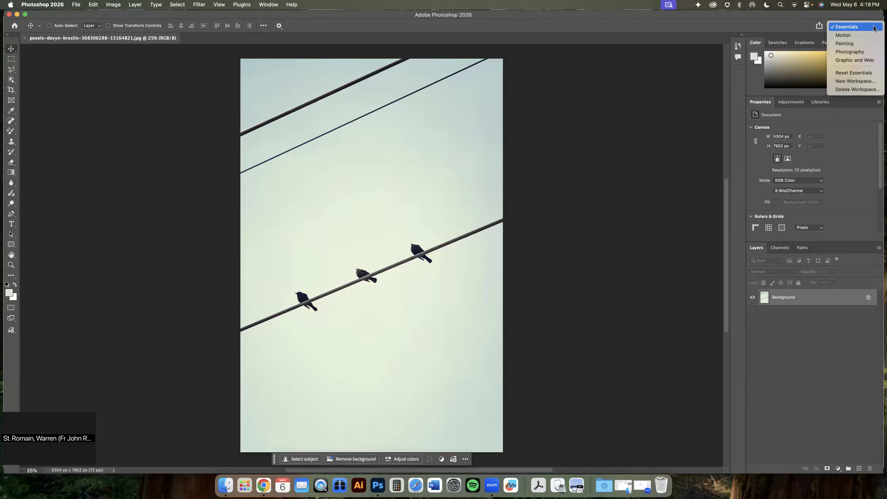
{"action": "left_click", "coordinate": [856, 73]}
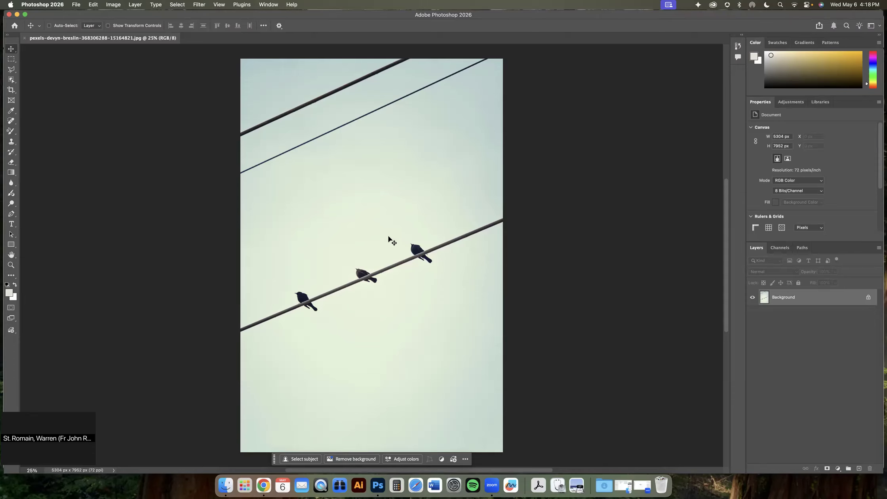
Step: Try to paint in the open sky with the Clone Stamp tool without defining a source point
{"action": "left_click", "coordinate": [12, 144]}
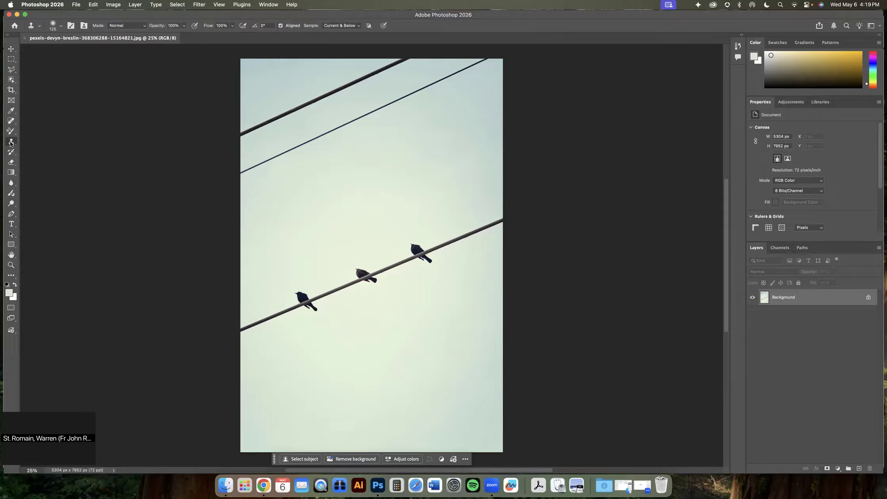
{"action": "left_click", "coordinate": [363, 206]}
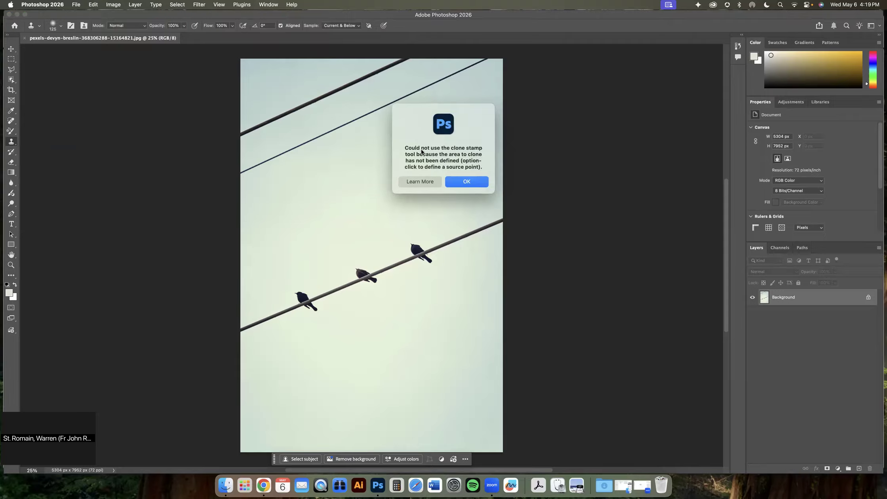
{"action": "left_click", "coordinate": [456, 181]}
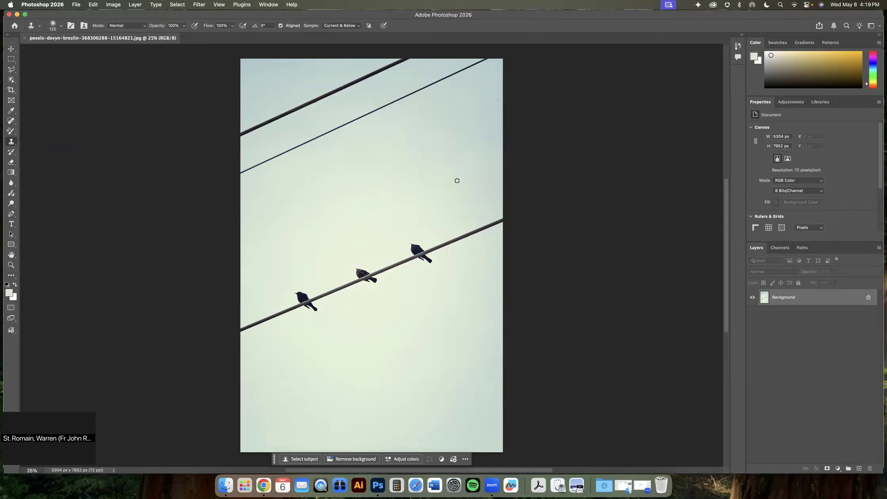
{"action": "left_click", "coordinate": [384, 181]}
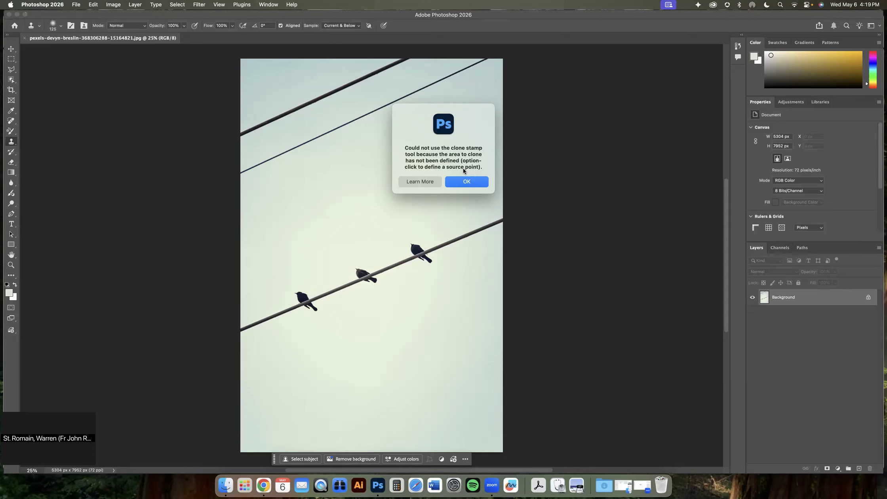
{"action": "left_click", "coordinate": [463, 179]}
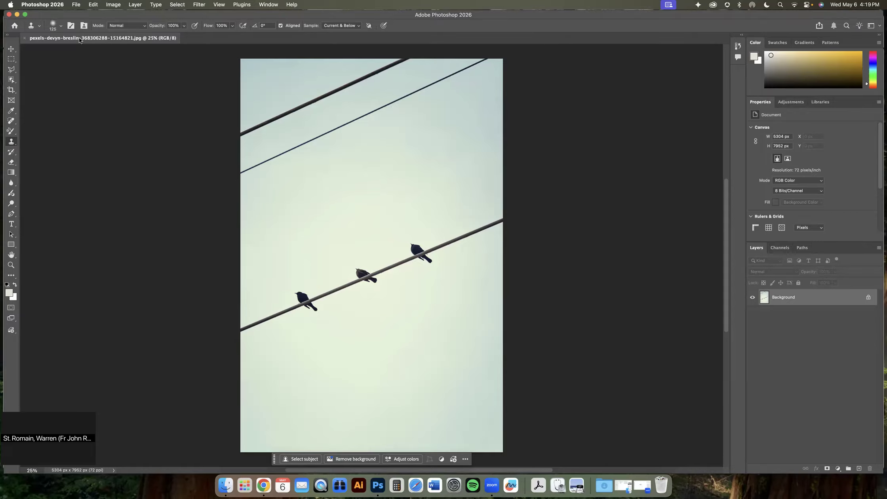
Step: Set the Clone Stamp brush to 492 px, sample the middle bird and paint a copy of the wire and its birds higher in the sky
{"action": "left_click", "coordinate": [61, 27]}
{"action": "left_click_drag", "start_coordinate": [75, 51], "coordinate": [93, 50]}
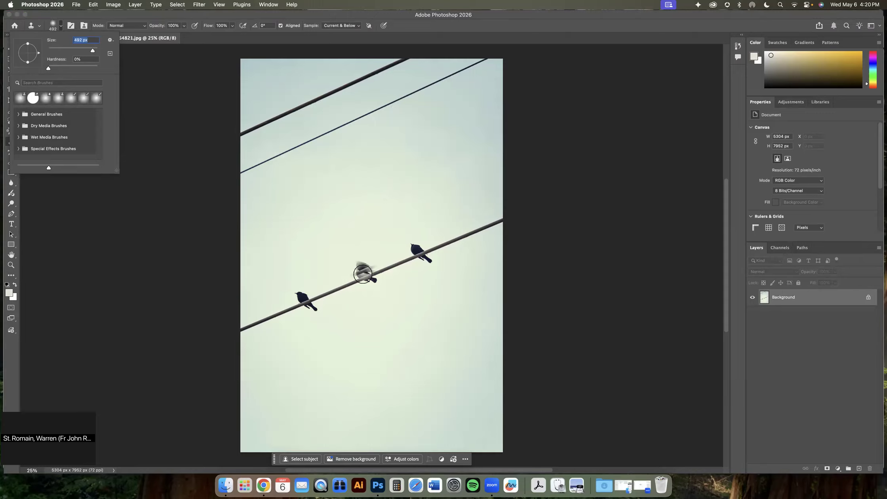
{"action": "left_click", "coordinate": [363, 276], "text": "alt"}
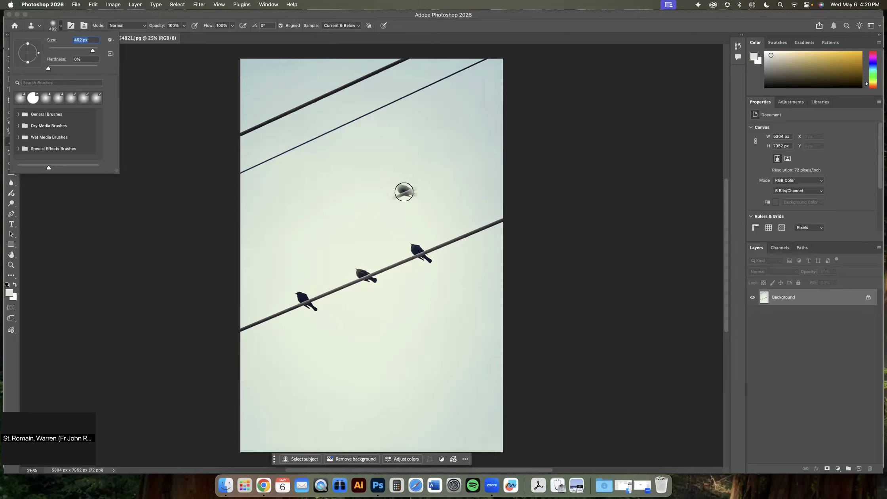
{"action": "mouse_move", "coordinate": [405, 178]}
{"action": "left_mouse_down"}
{"action": "mouse_move", "coordinate": [373, 196]}
{"action": "mouse_move", "coordinate": [431, 169]}
{"action": "mouse_move", "coordinate": [314, 218]}
{"action": "mouse_move", "coordinate": [467, 151]}
{"action": "mouse_move", "coordinate": [459, 163]}
{"action": "mouse_move", "coordinate": [451, 155]}
{"action": "mouse_move", "coordinate": [459, 164]}
{"action": "mouse_move", "coordinate": [460, 150]}
{"action": "mouse_move", "coordinate": [470, 162]}
{"action": "mouse_move", "coordinate": [465, 155]}
{"action": "mouse_move", "coordinate": [495, 139]}
{"action": "left_mouse_up"}
{"action": "mouse_move", "coordinate": [391, 176]}
{"action": "left_mouse_down"}
{"action": "mouse_move", "coordinate": [261, 242]}
{"action": "mouse_move", "coordinate": [521, 133]}
{"action": "left_mouse_up"}
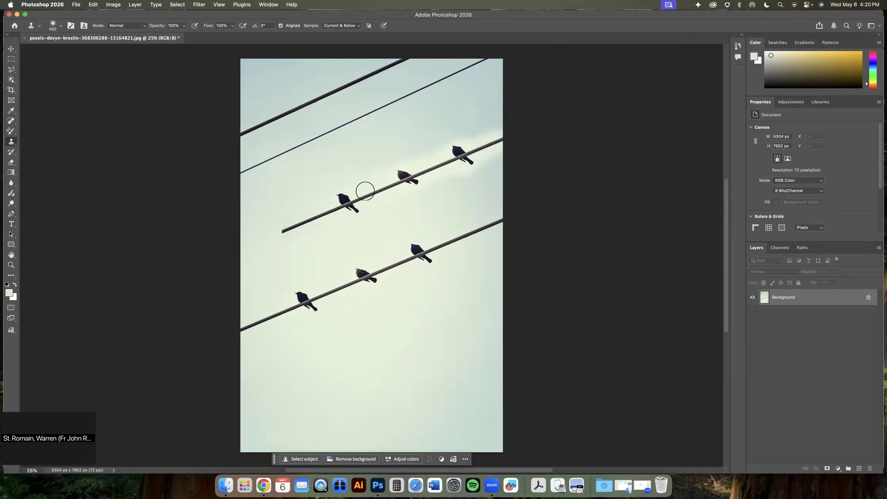
Step: Undo the last clone stroke and revert the photo to its Open state in the History
{"action": "left_click_drag", "start_coordinate": [358, 289], "coordinate": [371, 275]}
{"action": "key", "text": "super+z"}
{"action": "left_click", "coordinate": [739, 47]}
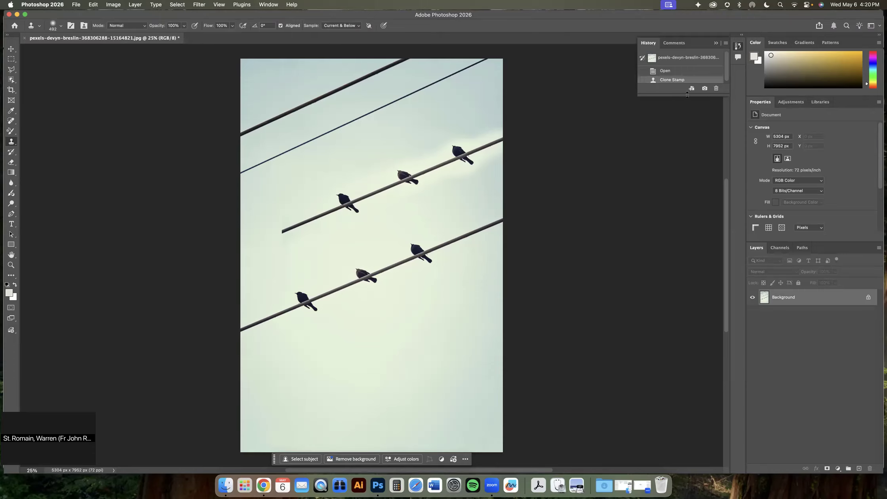
{"action": "left_click_drag", "start_coordinate": [688, 94], "coordinate": [684, 169]}
{"action": "left_click", "coordinate": [670, 74]}
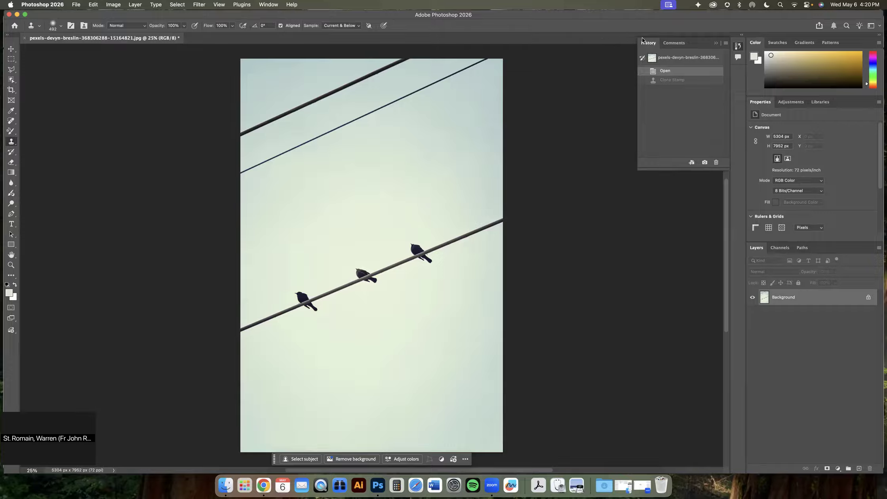
{"action": "left_click", "coordinate": [737, 47]}
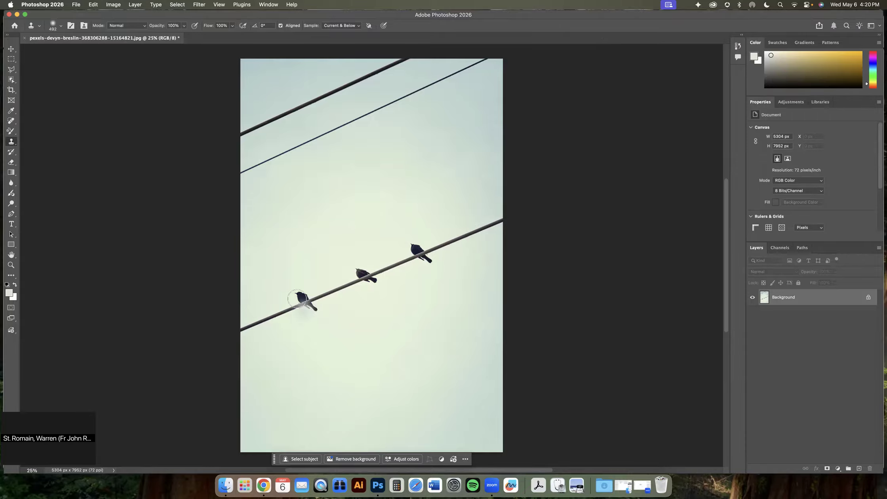
Step: Try to clone the middle bird onto the empty stretch of wire near the photo's right edge, and undo the stroke
{"action": "left_click", "coordinate": [365, 277], "text": "alt"}
{"action": "key", "text": "super+equal"}
{"action": "key", "text": "super+equal"}
{"action": "key", "text": "super+equal"}
{"action": "key", "text": "super+equal"}
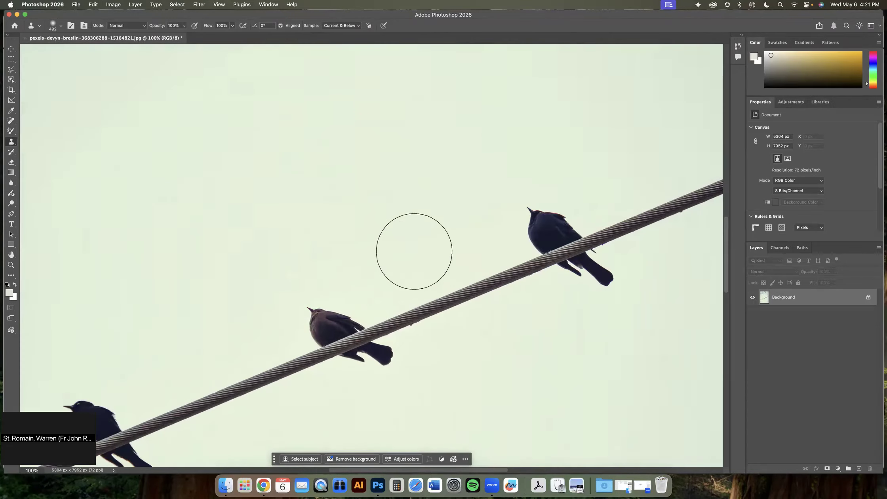
{"action": "left_click", "coordinate": [414, 251]}
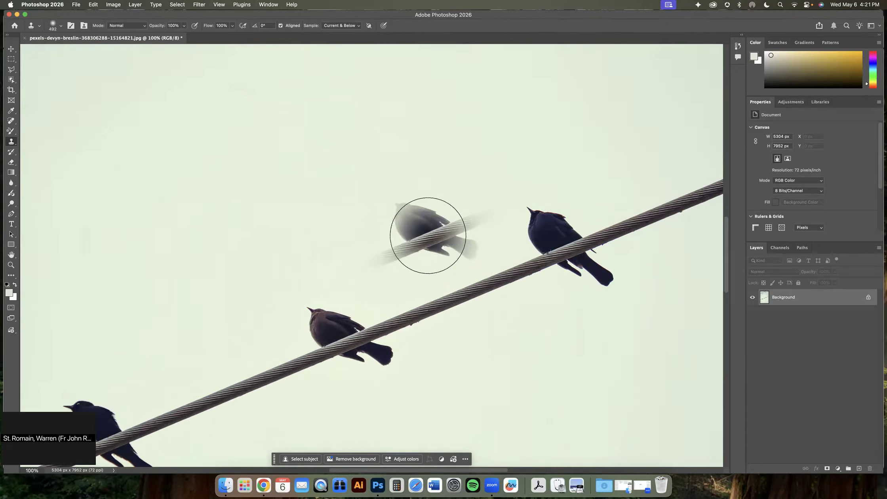
{"action": "key", "text": "space"}
{"action": "left_click_drag", "start_coordinate": [507, 233], "coordinate": [257, 230]}
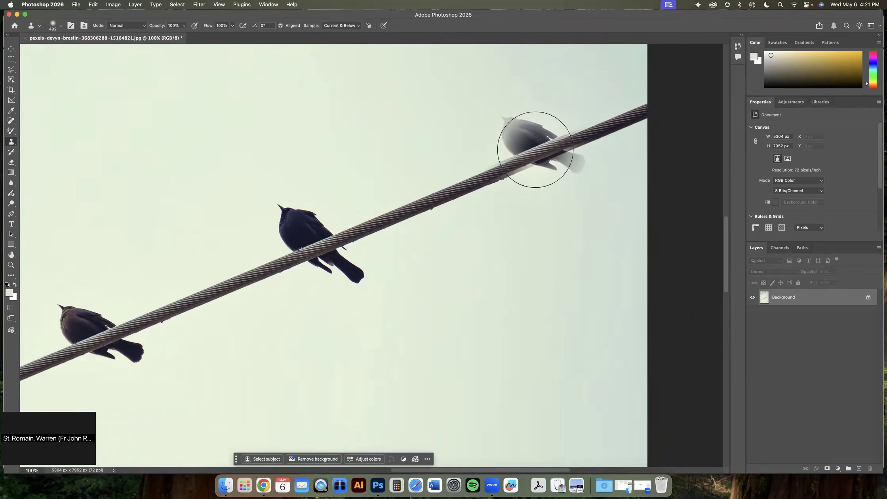
{"action": "mouse_move", "coordinate": [531, 154]}
{"action": "left_mouse_down"}
{"action": "mouse_move", "coordinate": [539, 147]}
{"action": "mouse_move", "coordinate": [522, 139]}
{"action": "left_mouse_up"}
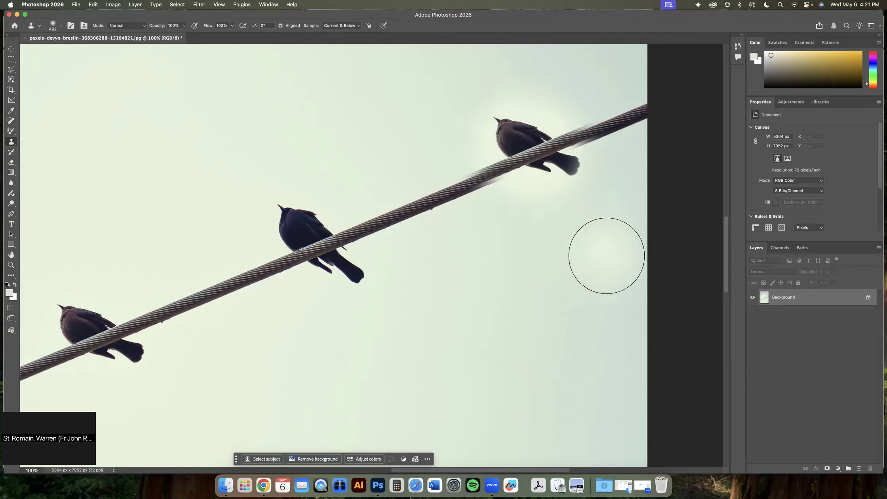
{"action": "key", "text": "v"}
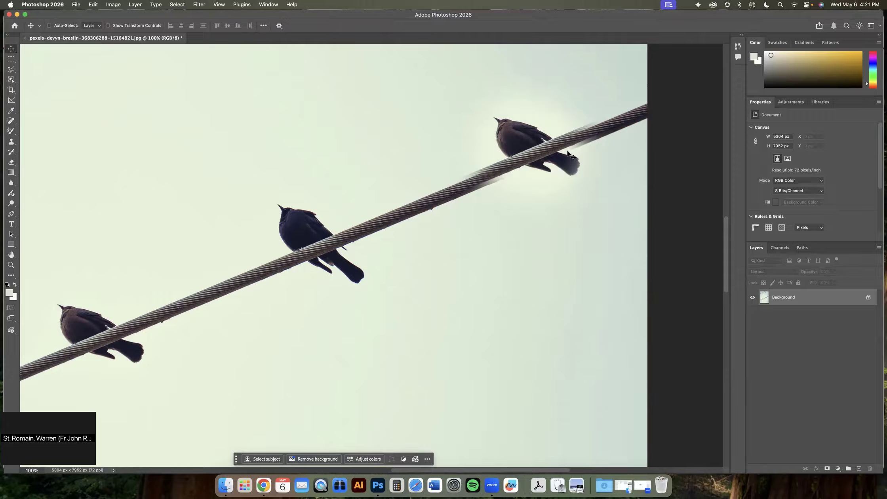
{"action": "key", "text": "super+z"}
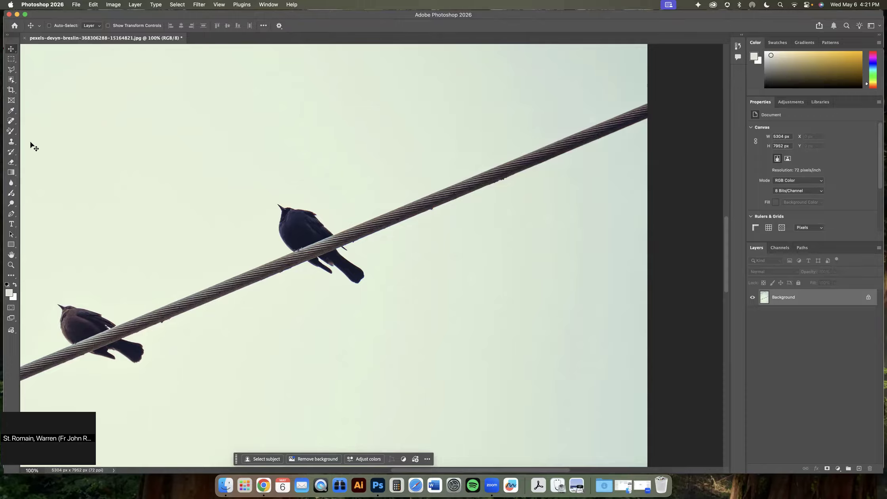
Step: Try another clone stroke along the empty wire using the existing source point, and undo it
{"action": "left_click", "coordinate": [12, 142]}
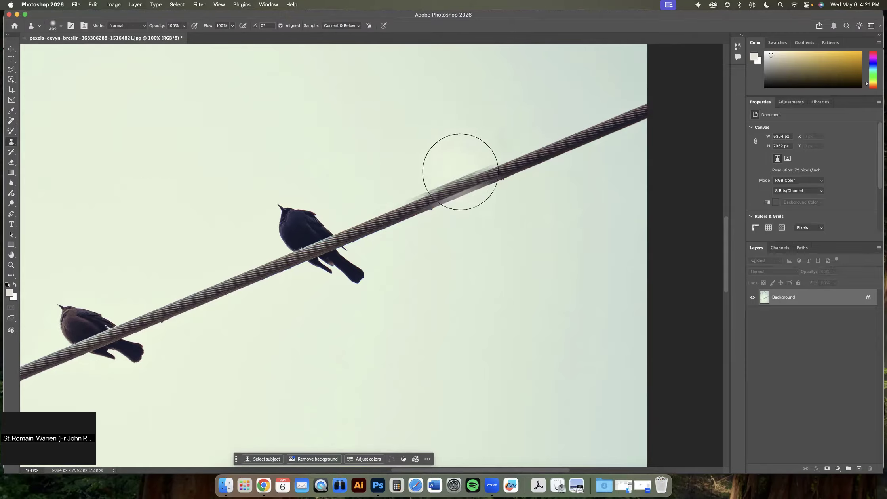
{"action": "left_click_drag", "start_coordinate": [459, 168], "coordinate": [519, 162]}
{"action": "key", "text": "super+z"}
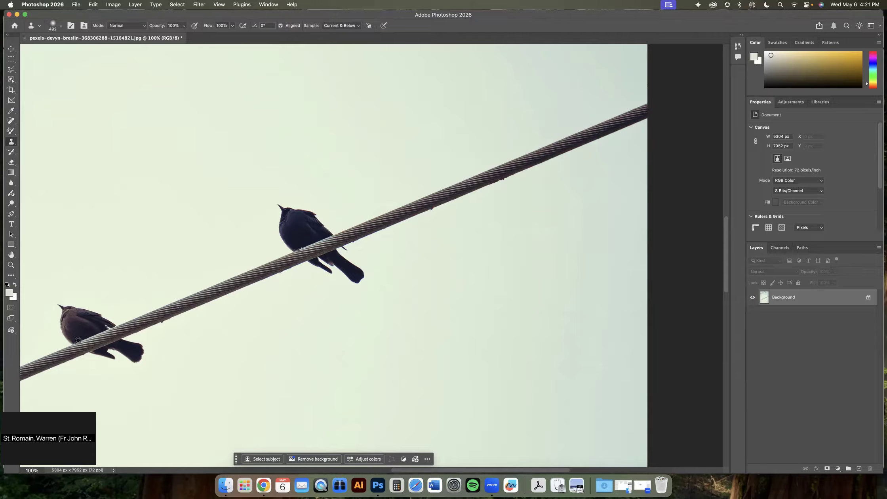
Step: Sample the middle bird where its feet meet the wire, try cloning it onto the empty wire, and undo the result
{"action": "key", "text": "v"}
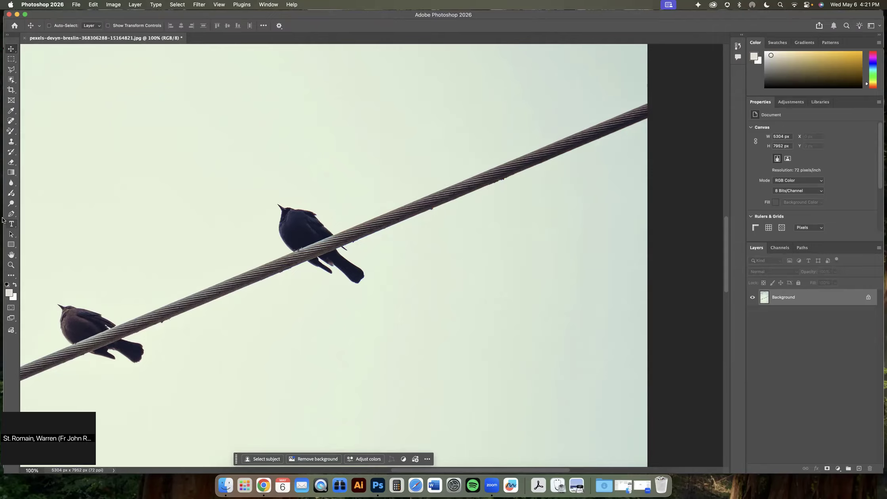
{"action": "left_click", "coordinate": [11, 141]}
{"action": "left_click", "coordinate": [55, 350]}
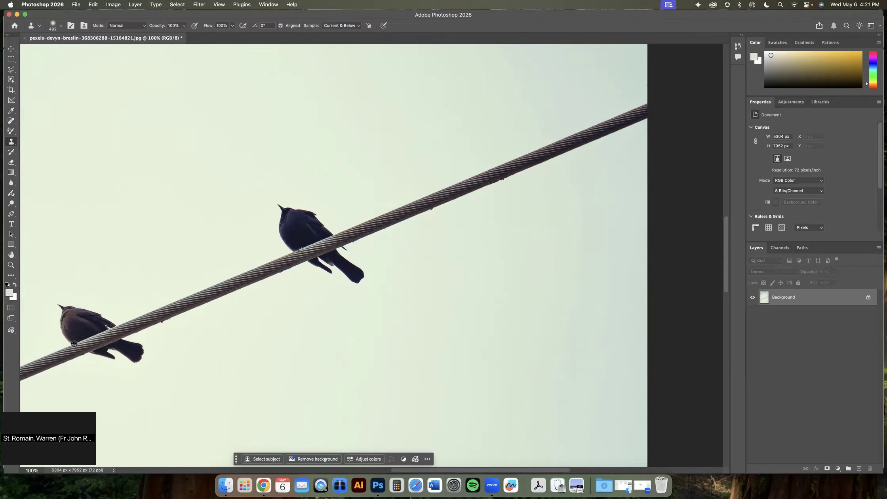
{"action": "left_click", "coordinate": [74, 343], "text": "alt"}
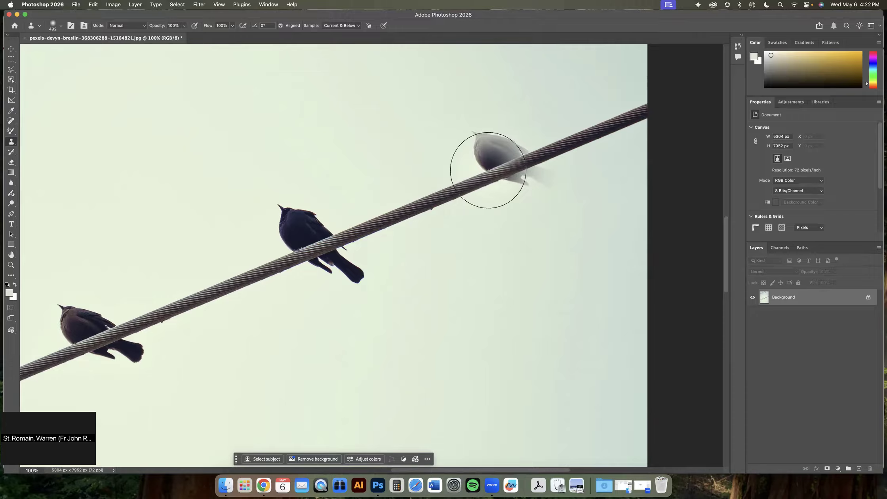
{"action": "mouse_move", "coordinate": [496, 169]}
{"action": "left_mouse_down"}
{"action": "mouse_move", "coordinate": [487, 150]}
{"action": "mouse_move", "coordinate": [484, 171]}
{"action": "mouse_move", "coordinate": [505, 180]}
{"action": "mouse_move", "coordinate": [531, 177]}
{"action": "mouse_move", "coordinate": [536, 164]}
{"action": "mouse_move", "coordinate": [492, 145]}
{"action": "mouse_move", "coordinate": [474, 148]}
{"action": "mouse_move", "coordinate": [480, 170]}
{"action": "mouse_move", "coordinate": [520, 186]}
{"action": "mouse_move", "coordinate": [548, 175]}
{"action": "mouse_move", "coordinate": [525, 149]}
{"action": "left_mouse_up"}
{"action": "key", "text": "v"}
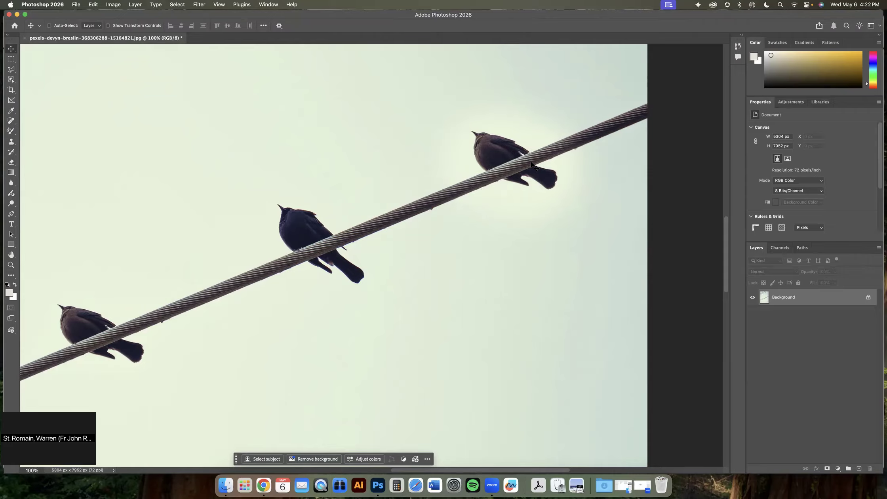
{"action": "key", "text": "super+z"}
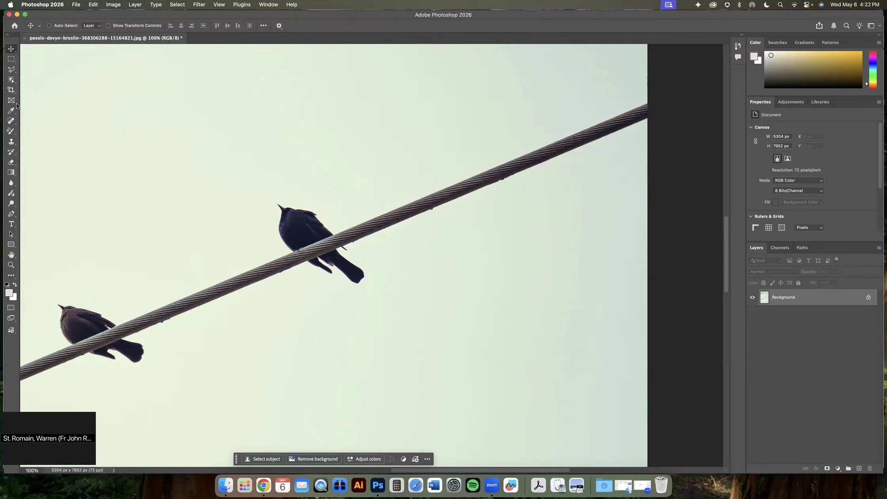
Step: Sample the middle bird at its feet again with the Clone Stamp tool and reduce the brush size to 250 px
{"action": "left_click", "coordinate": [11, 142]}
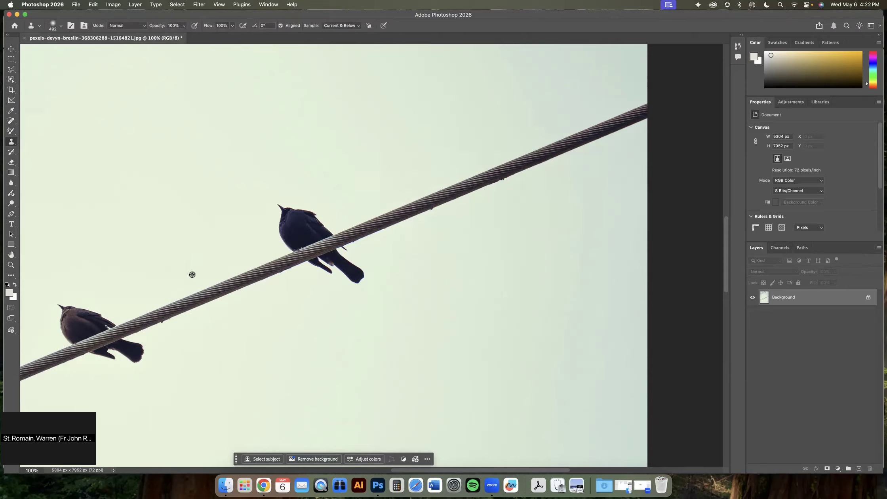
{"action": "left_click", "coordinate": [77, 342], "text": "alt"}
{"action": "mouse_move", "coordinate": [473, 237]}
{"action": "left_mouse_down"}
{"action": "mouse_move", "coordinate": [502, 188]}
{"action": "mouse_move", "coordinate": [543, 179]}
{"action": "mouse_move", "coordinate": [510, 179]}
{"action": "left_mouse_up"}
{"action": "key", "text": "bracketleft"}
{"action": "key", "text": "bracketleft"}
{"action": "key", "text": "bracketleft"}
{"action": "key", "text": "bracketleft"}
{"action": "key", "text": "bracketright"}
{"action": "key", "text": "bracketright"}
{"action": "key", "text": "bracketright"}
{"action": "key", "text": "bracketright"}
{"action": "key", "text": "bracketleft"}
{"action": "key", "text": "bracketleft"}
{"action": "key", "text": "bracketleft"}
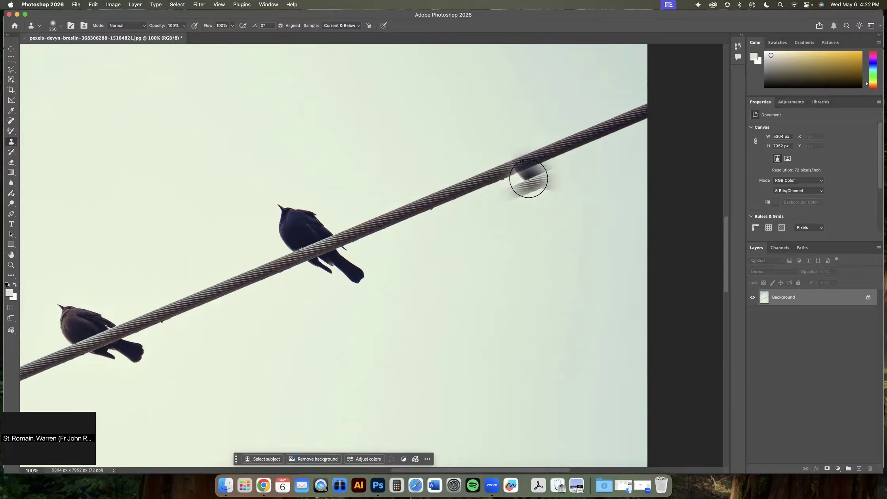
Step: Set the brush hardness to 30% and clone the sampled bird onto the empty wire near the photo's right edge
{"action": "left_click", "coordinate": [60, 26]}
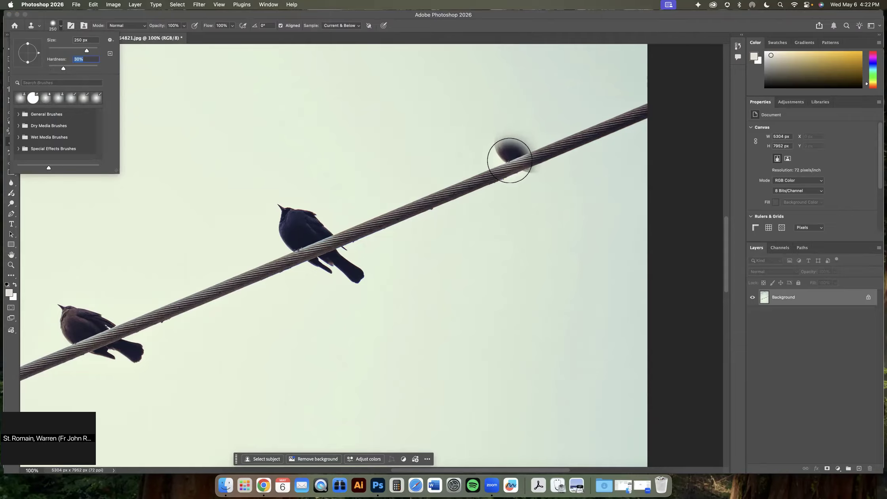
{"action": "key", "text": "Return"}
{"action": "mouse_move", "coordinate": [513, 161]}
{"action": "left_mouse_down"}
{"action": "mouse_move", "coordinate": [505, 138]}
{"action": "mouse_move", "coordinate": [566, 173]}
{"action": "mouse_move", "coordinate": [517, 158]}
{"action": "left_mouse_up"}
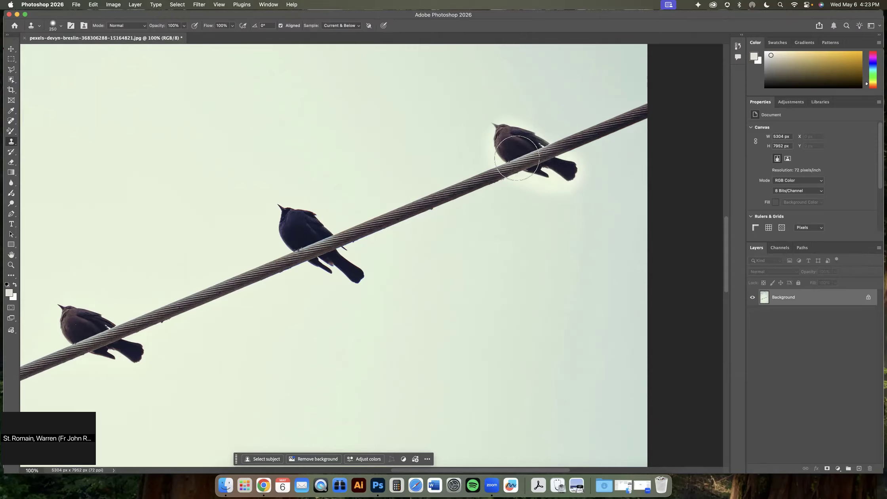
{"action": "left_click_drag", "start_coordinate": [504, 195], "coordinate": [520, 195]}
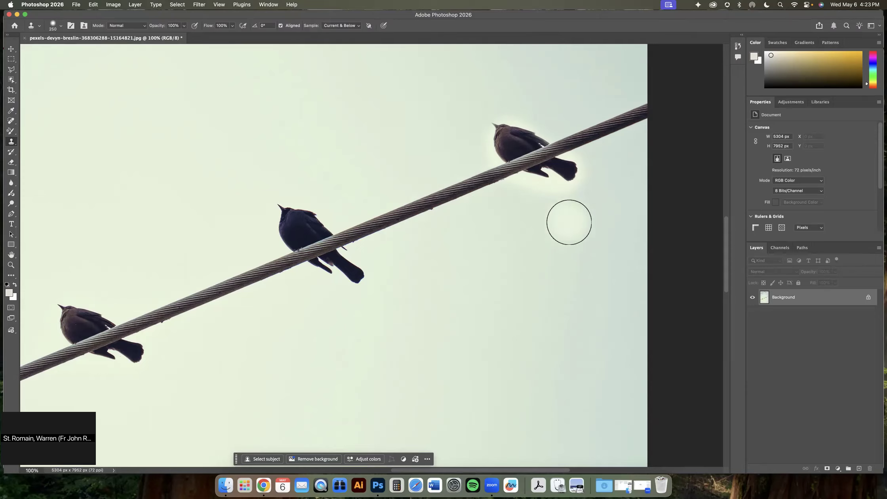
{"action": "key", "text": "v"}
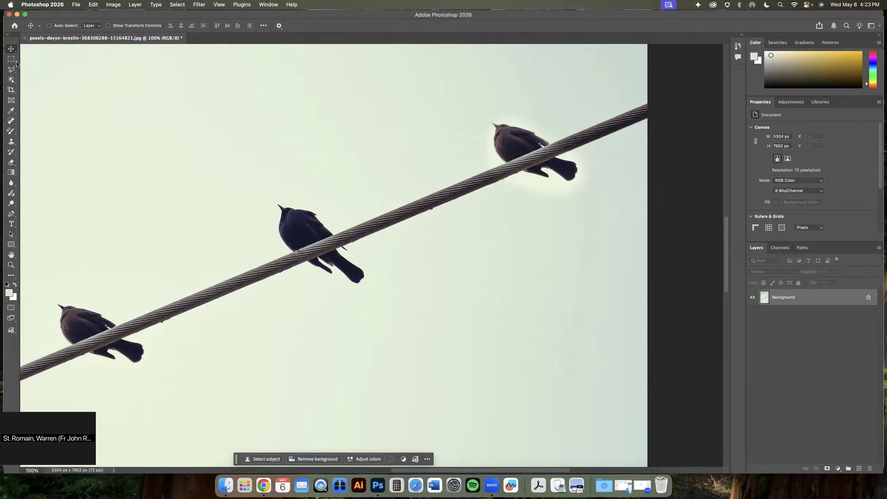
Step: Set the Clone Stamp brush size to 500 px and its opacity to 50%
{"action": "left_click", "coordinate": [11, 142]}
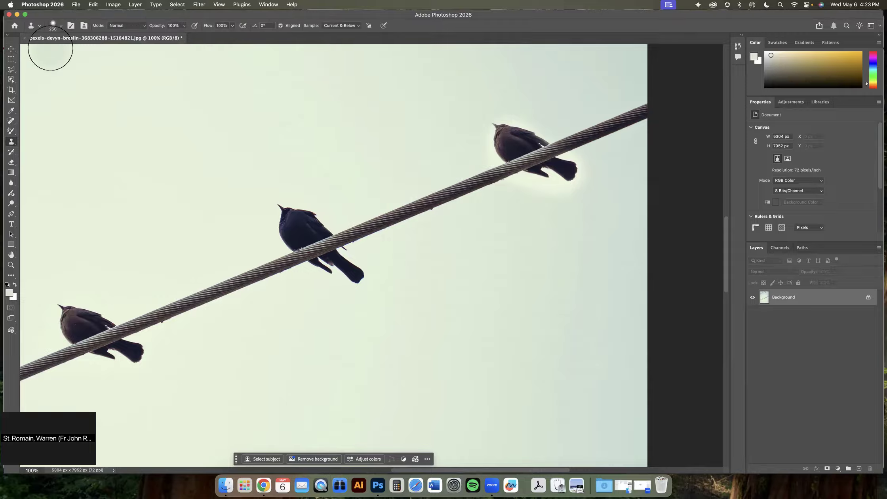
{"action": "left_click", "coordinate": [61, 26]}
{"action": "left_click_drag", "start_coordinate": [86, 51], "coordinate": [91, 49]}
{"action": "left_click", "coordinate": [81, 40]}
{"action": "type", "text": "500"}
{"action": "key", "text": "Return"}
{"action": "left_click", "coordinate": [88, 23]}
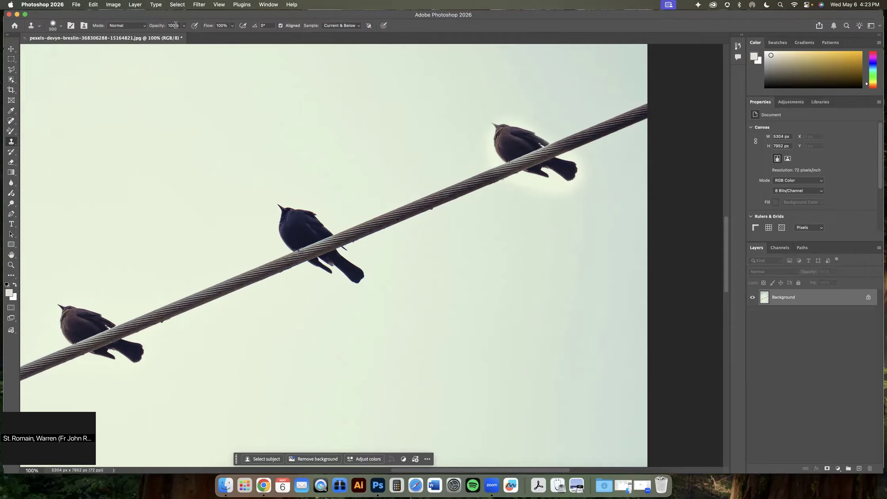
{"action": "left_click", "coordinate": [155, 25]}
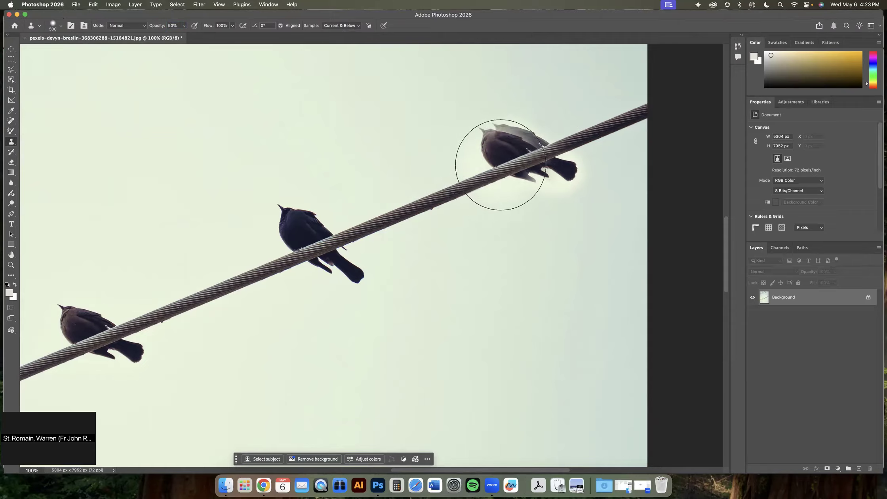
Step: Clone over the bright halo around the cloned bird near the photo's right edge to blend it into the sky
{"action": "left_click", "coordinate": [509, 161]}
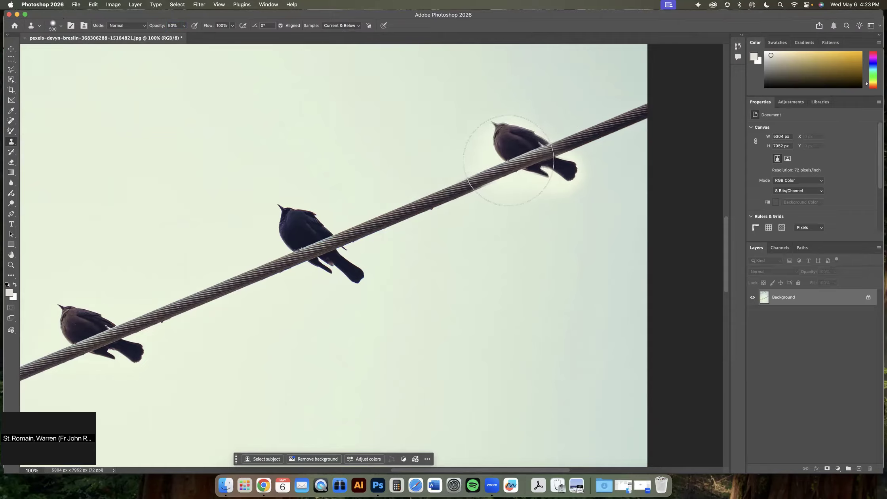
{"action": "left_click", "coordinate": [508, 162]}
{"action": "mouse_move", "coordinate": [509, 162]}
{"action": "left_mouse_down"}
{"action": "mouse_move", "coordinate": [538, 150]}
{"action": "mouse_move", "coordinate": [550, 160]}
{"action": "mouse_move", "coordinate": [548, 175]}
{"action": "mouse_move", "coordinate": [525, 192]}
{"action": "mouse_move", "coordinate": [493, 184]}
{"action": "mouse_move", "coordinate": [482, 150]}
{"action": "mouse_move", "coordinate": [533, 136]}
{"action": "mouse_move", "coordinate": [568, 170]}
{"action": "mouse_move", "coordinate": [540, 195]}
{"action": "mouse_move", "coordinate": [555, 197]}
{"action": "mouse_move", "coordinate": [544, 170]}
{"action": "mouse_move", "coordinate": [563, 191]}
{"action": "mouse_move", "coordinate": [548, 148]}
{"action": "mouse_move", "coordinate": [503, 139]}
{"action": "mouse_move", "coordinate": [501, 172]}
{"action": "mouse_move", "coordinate": [555, 160]}
{"action": "mouse_move", "coordinate": [511, 124]}
{"action": "mouse_move", "coordinate": [484, 165]}
{"action": "mouse_move", "coordinate": [526, 179]}
{"action": "mouse_move", "coordinate": [512, 160]}
{"action": "mouse_move", "coordinate": [490, 154]}
{"action": "mouse_move", "coordinate": [521, 152]}
{"action": "mouse_move", "coordinate": [546, 194]}
{"action": "left_mouse_up"}
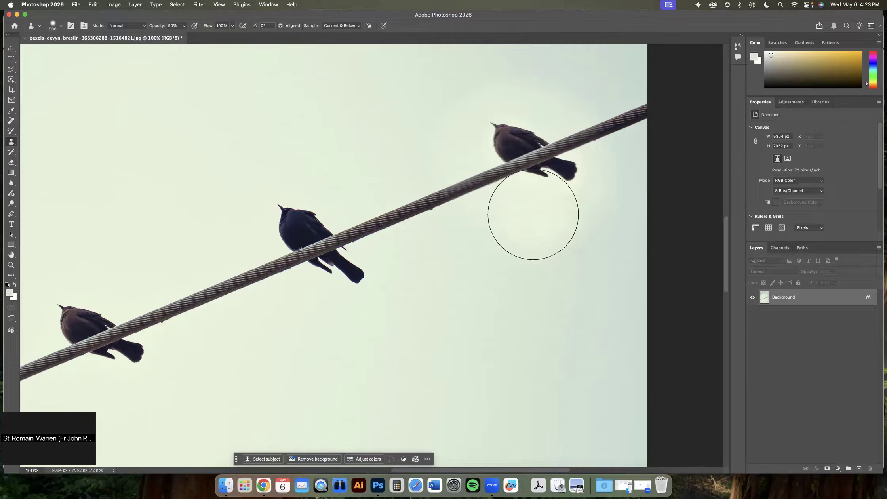
{"action": "key", "text": "v"}
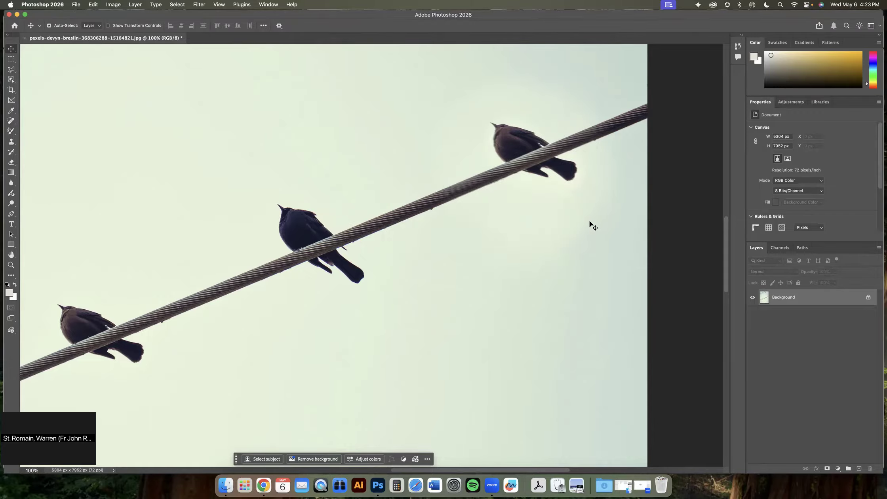
{"action": "scroll", "coordinate": [593, 226], "scroll_direction": "down", "scroll_amount": 6}
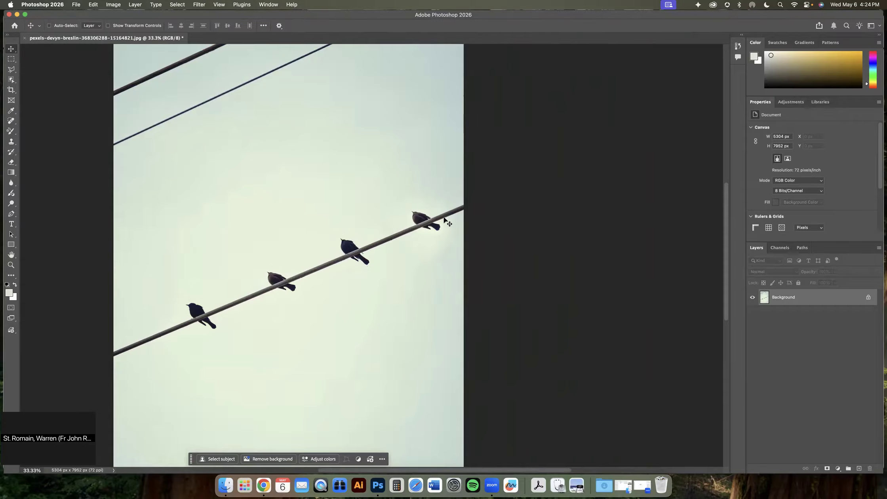
Step: Continue retouching the sky and wire around the cloned bird with the 500 px Clone Stamp brush at 50% opacity
{"action": "left_click", "coordinate": [11, 141]}
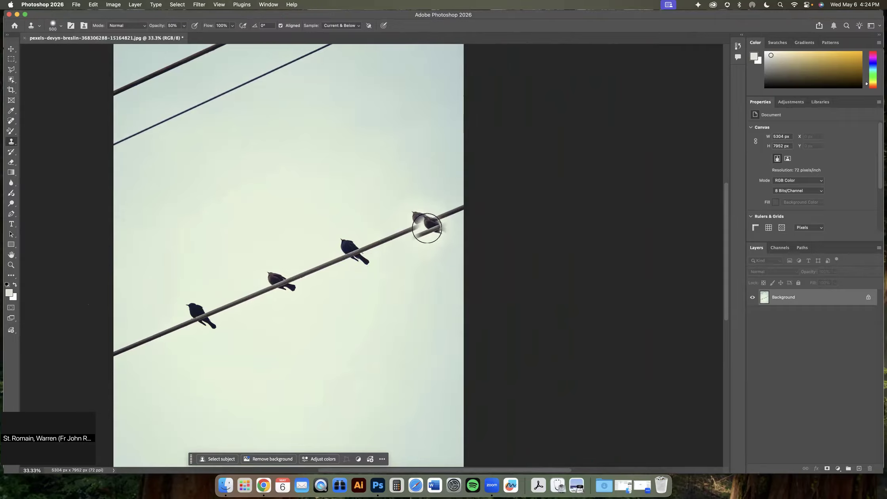
{"action": "mouse_move", "coordinate": [417, 225]}
{"action": "left_mouse_down"}
{"action": "mouse_move", "coordinate": [425, 242]}
{"action": "mouse_move", "coordinate": [439, 245]}
{"action": "left_mouse_up"}
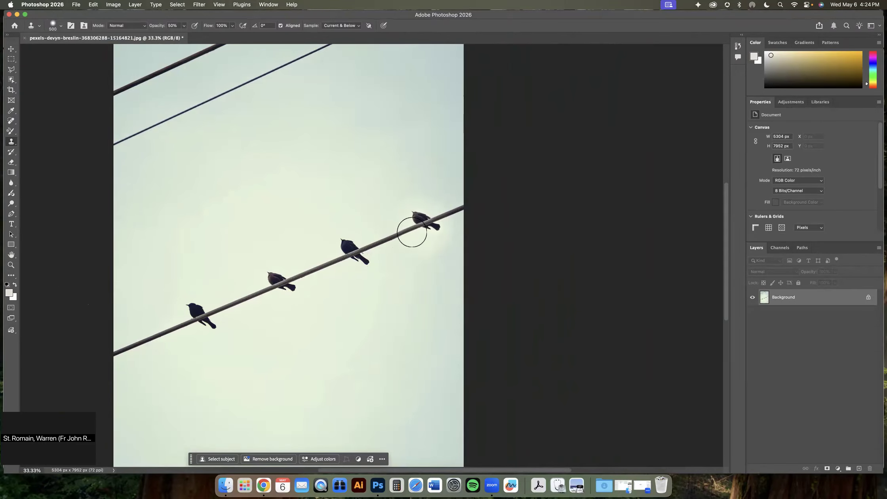
{"action": "scroll", "coordinate": [377, 256], "scroll_direction": "up", "scroll_amount": 10}
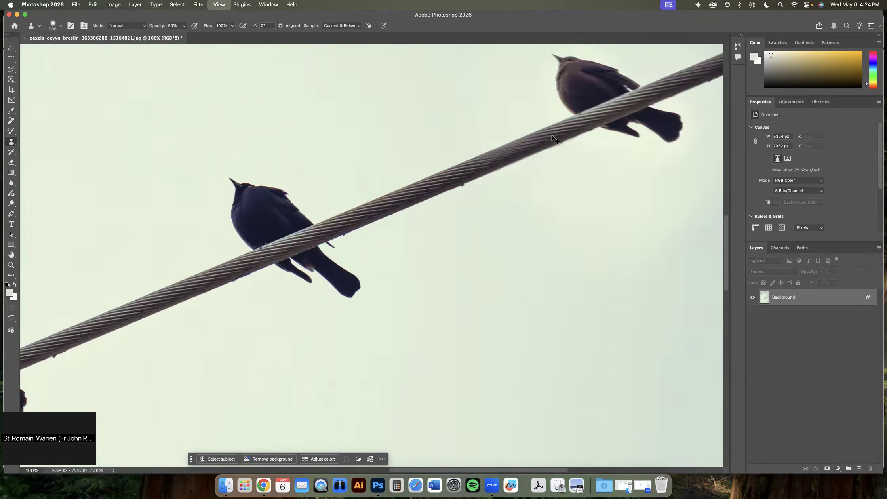
{"action": "left_click_drag", "start_coordinate": [578, 122], "coordinate": [265, 376]}
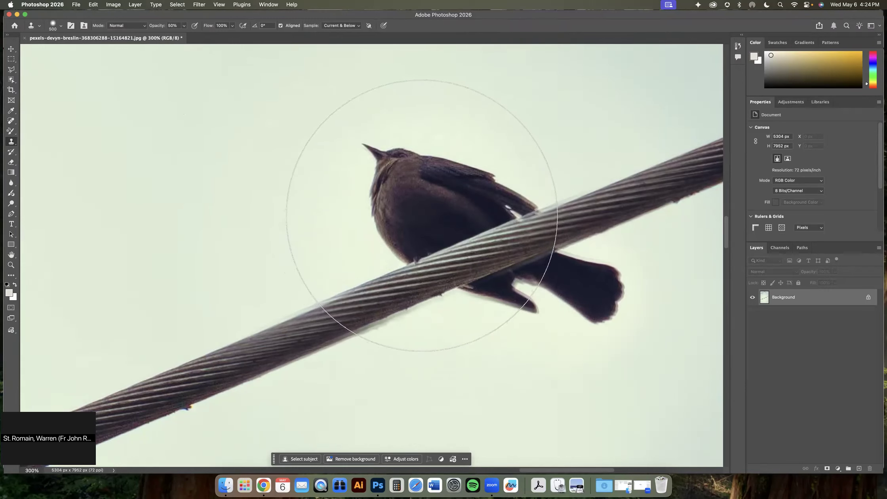
Step: Examine the cloned bird's edges and surrounding sky up close and against the other birds for visible cloning traces
{"action": "key", "text": "super+minus"}
{"action": "key", "text": "super+minus"}
{"action": "key", "text": "super+minus"}
{"action": "key", "text": "super+minus"}
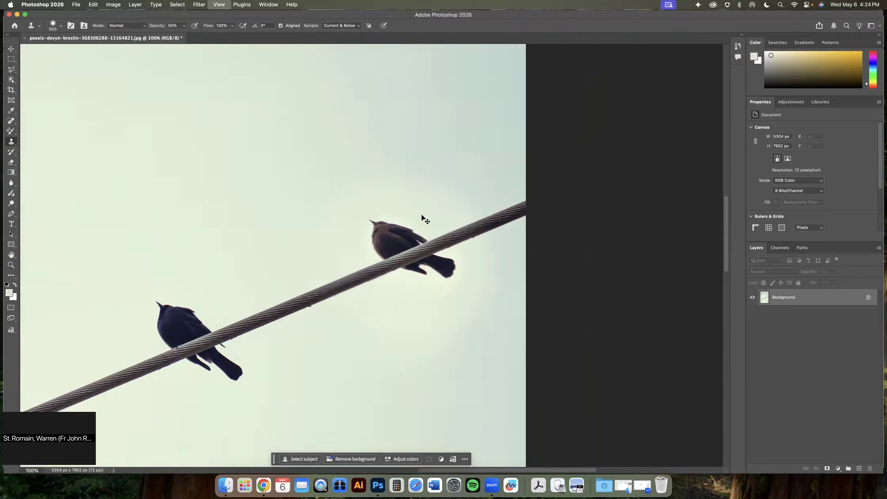
{"action": "key", "text": "super+minus"}
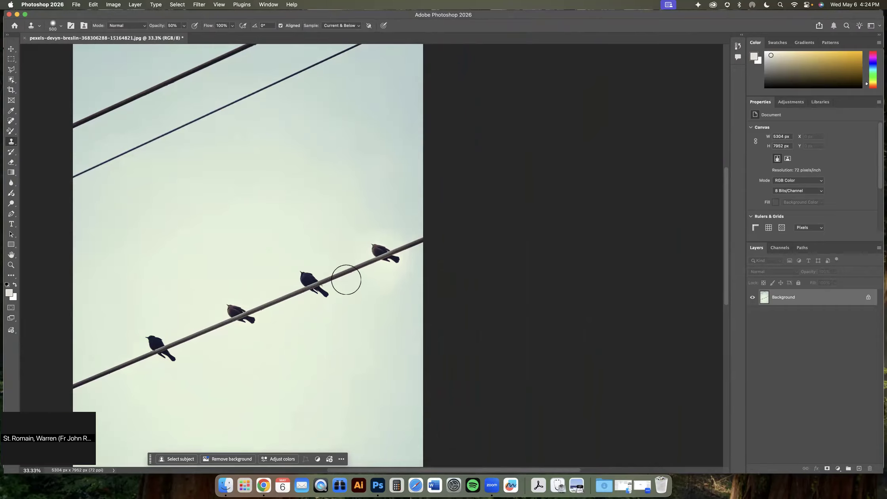
{"action": "key", "text": "super+plus"}
{"action": "key", "text": "super+plus"}
{"action": "key", "text": "super+plus"}
{"action": "key", "text": "super+plus"}
{"action": "key", "text": "super+plus"}
{"action": "key", "text": "super+plus"}
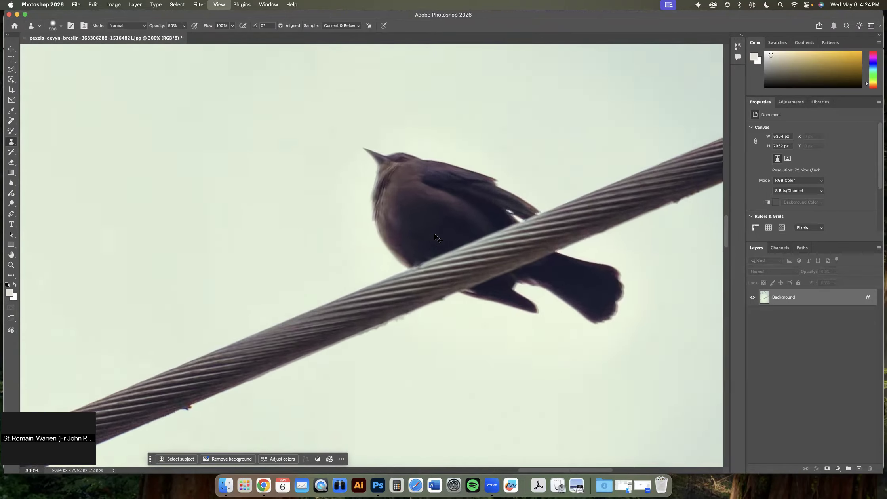
{"action": "key", "text": "super+minus"}
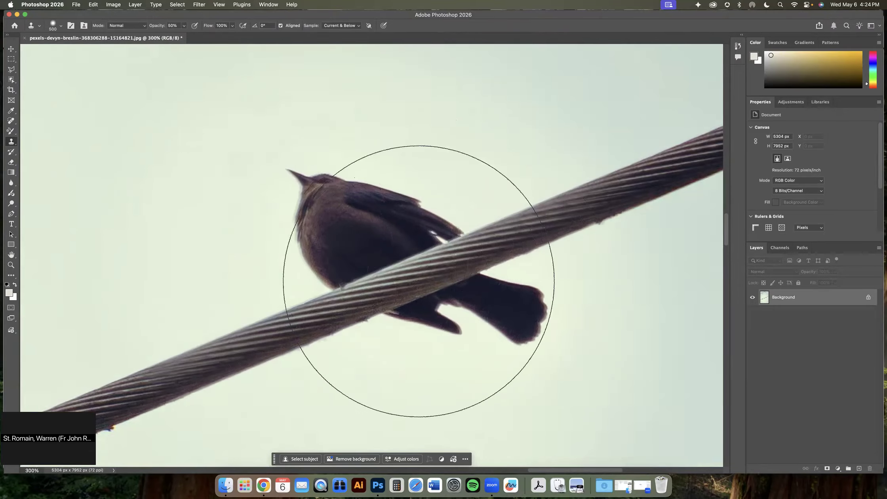
{"action": "key", "text": "super+minus"}
{"action": "key", "text": "super+minus"}
{"action": "key", "text": "super+minus"}
{"action": "key", "text": "super+minus"}
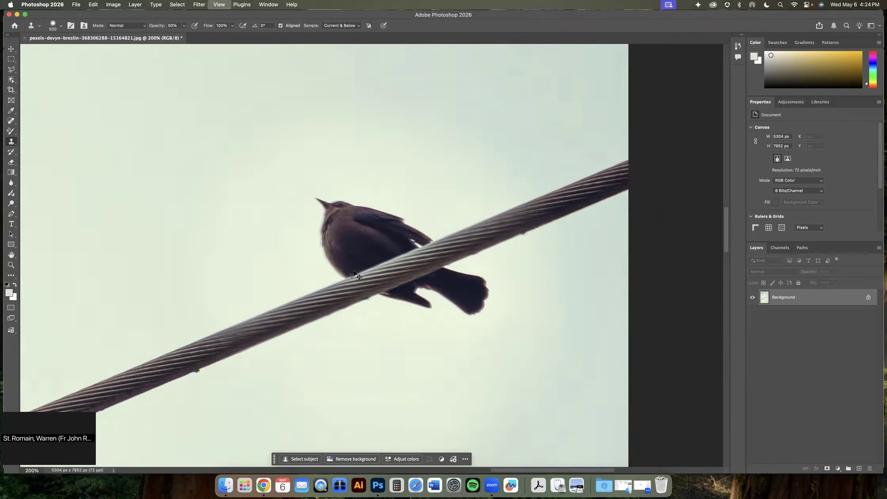
Step: Soften the sky patches below and above the cloned bird with the Clone Stamp, enlarging the brush to 800 px
{"action": "mouse_move", "coordinate": [371, 286]}
{"action": "left_mouse_down"}
{"action": "mouse_move", "coordinate": [383, 288]}
{"action": "mouse_move", "coordinate": [410, 264]}
{"action": "mouse_move", "coordinate": [383, 231]}
{"action": "mouse_move", "coordinate": [343, 227]}
{"action": "mouse_move", "coordinate": [340, 280]}
{"action": "mouse_move", "coordinate": [368, 301]}
{"action": "mouse_move", "coordinate": [410, 297]}
{"action": "mouse_move", "coordinate": [410, 258]}
{"action": "mouse_move", "coordinate": [365, 213]}
{"action": "mouse_move", "coordinate": [323, 204]}
{"action": "mouse_move", "coordinate": [343, 281]}
{"action": "mouse_move", "coordinate": [401, 311]}
{"action": "mouse_move", "coordinate": [390, 339]}
{"action": "mouse_move", "coordinate": [365, 357]}
{"action": "left_mouse_up"}
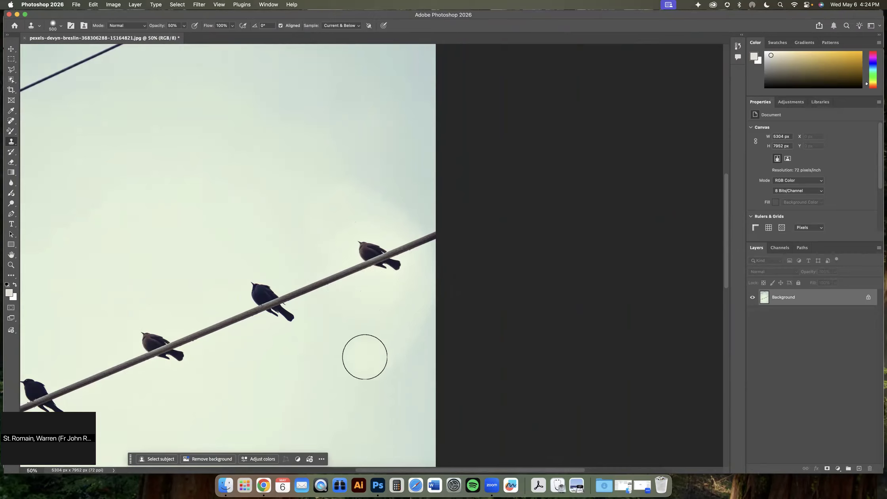
{"action": "key", "text": "bracketright"}
{"action": "key", "text": "bracketright"}
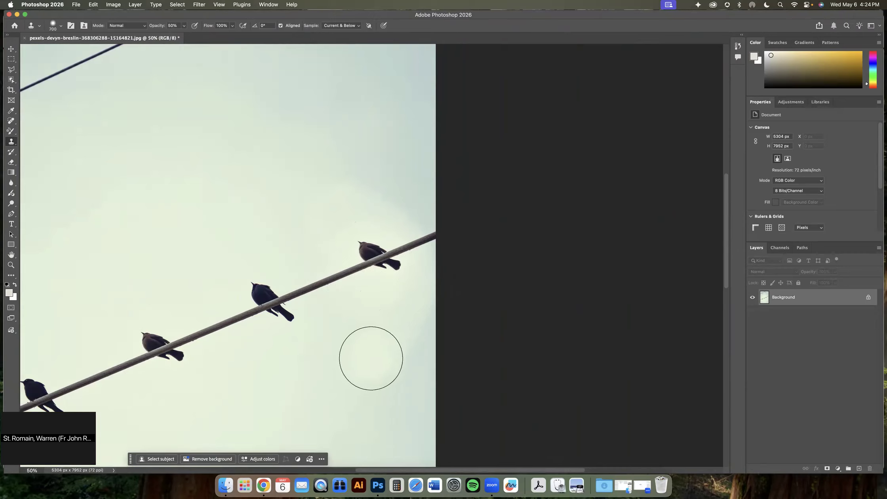
{"action": "mouse_move", "coordinate": [377, 381]}
{"action": "left_mouse_down"}
{"action": "mouse_move", "coordinate": [406, 333]}
{"action": "mouse_move", "coordinate": [353, 184]}
{"action": "mouse_move", "coordinate": [383, 189]}
{"action": "left_mouse_up"}
{"action": "key", "text": "bracketright"}
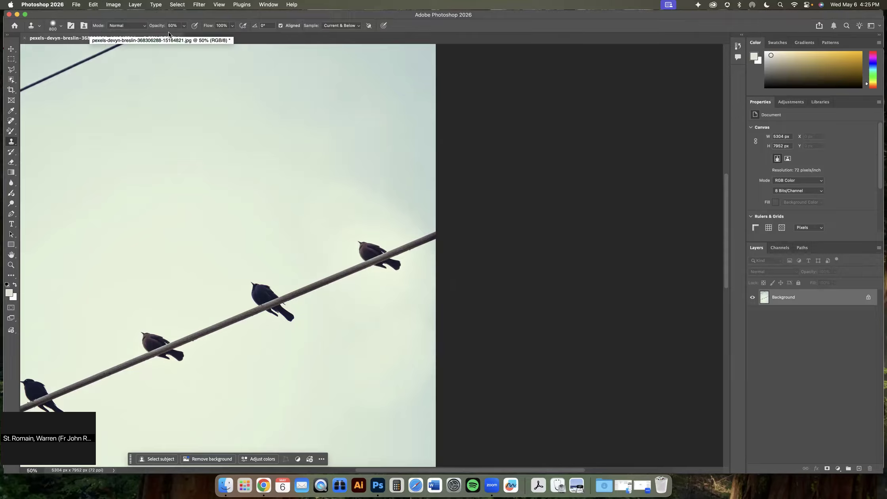
Step: Lower the Clone Stamp opacity to 20% and blend the sky above the cloned bird
{"action": "key", "text": "3"}
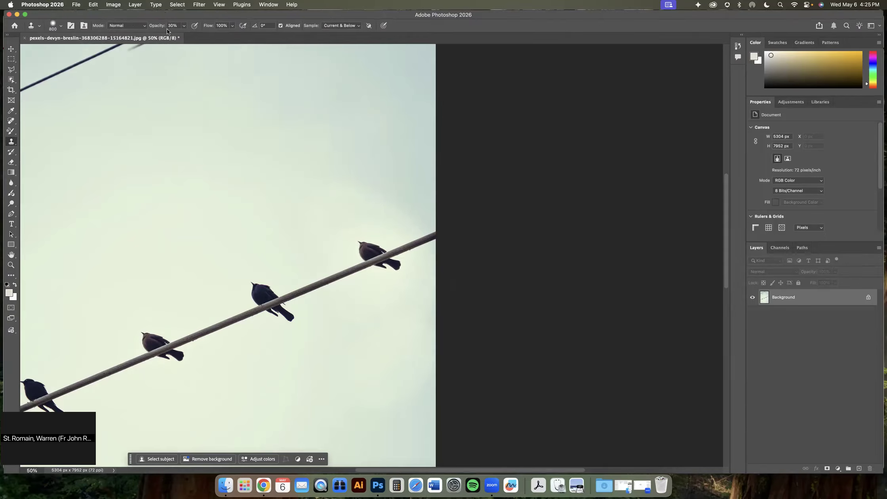
{"action": "key", "text": "2"}
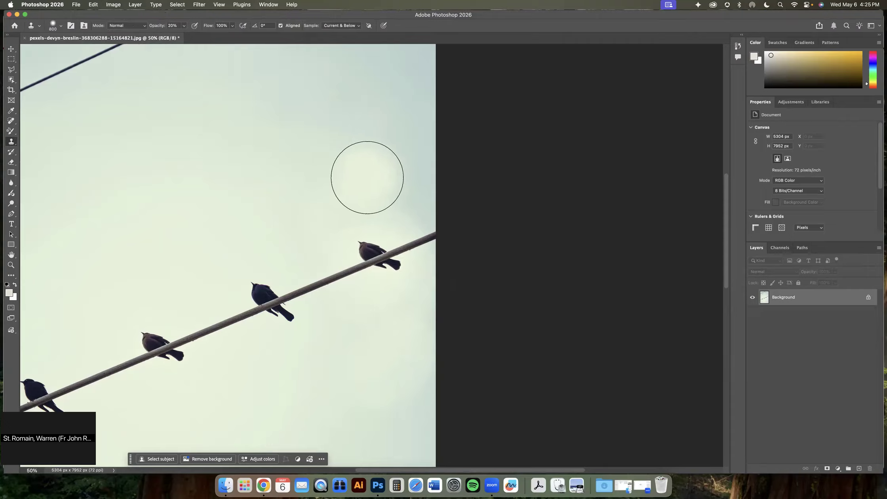
{"action": "mouse_move", "coordinate": [396, 198]}
{"action": "left_mouse_down"}
{"action": "mouse_move", "coordinate": [383, 170]}
{"action": "mouse_move", "coordinate": [387, 183]}
{"action": "mouse_move", "coordinate": [357, 161]}
{"action": "mouse_move", "coordinate": [393, 179]}
{"action": "mouse_move", "coordinate": [374, 182]}
{"action": "mouse_move", "coordinate": [389, 172]}
{"action": "mouse_move", "coordinate": [378, 174]}
{"action": "mouse_move", "coordinate": [390, 187]}
{"action": "mouse_move", "coordinate": [406, 171]}
{"action": "mouse_move", "coordinate": [334, 137]}
{"action": "mouse_move", "coordinate": [412, 166]}
{"action": "mouse_move", "coordinate": [382, 160]}
{"action": "left_mouse_up"}
{"action": "key", "text": "v"}
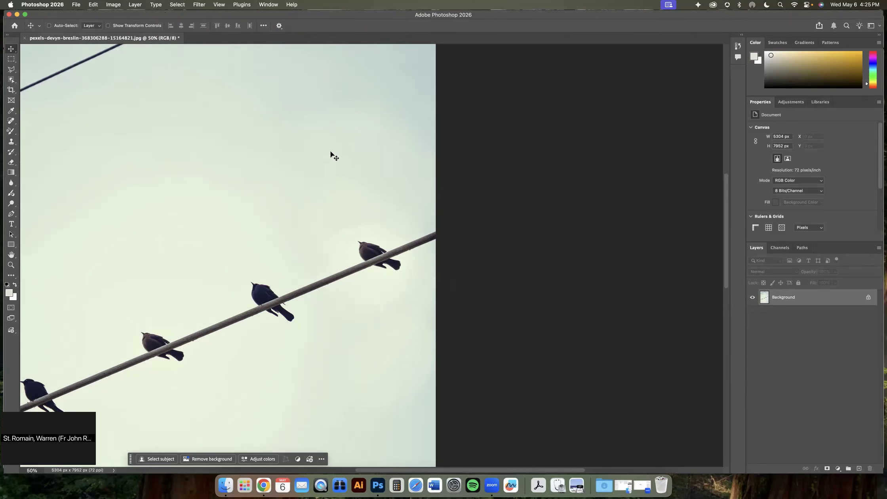
{"action": "key", "text": "super+1"}
{"action": "key", "text": "super+0"}
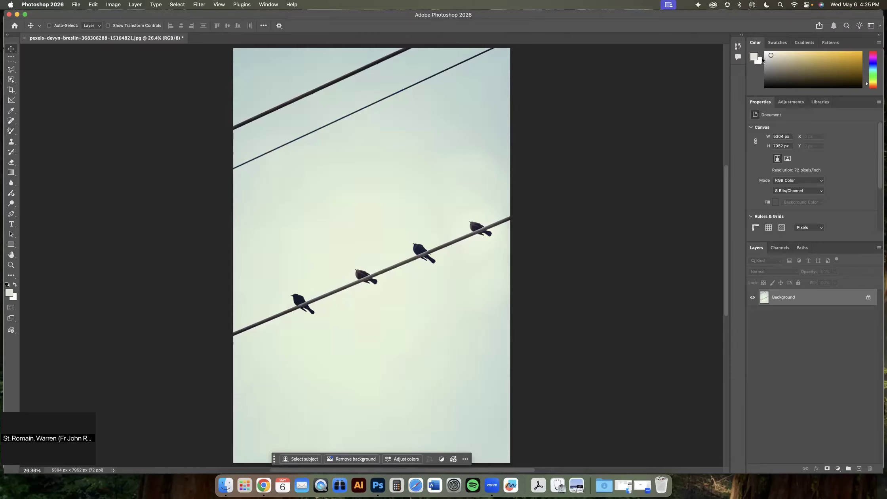
Step: Compare the original photo with the retouched version by switching between the opening snapshot and the last Clone Stamp history state
{"action": "left_click", "coordinate": [738, 46]}
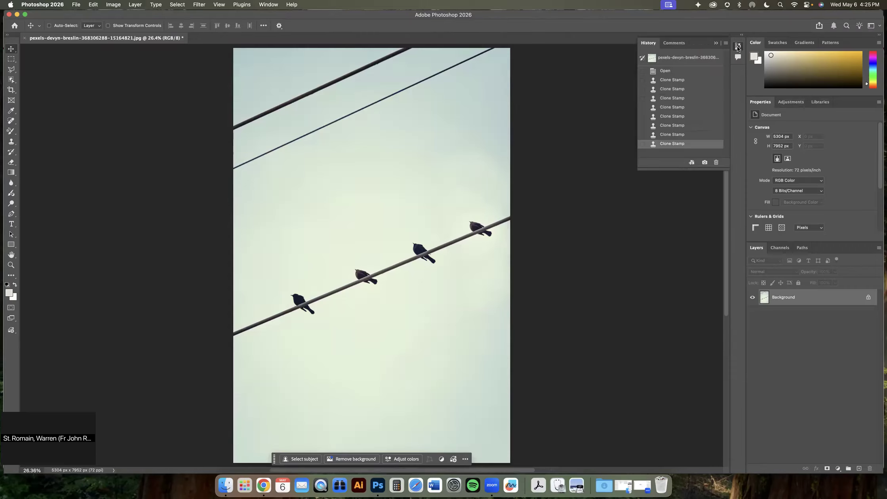
{"action": "left_click", "coordinate": [689, 59]}
{"action": "left_click", "coordinate": [684, 146]}
{"action": "left_click", "coordinate": [672, 60]}
{"action": "left_click", "coordinate": [684, 146]}
Step: Add a new empty layer above the Background for non-destructive cloning
{"action": "left_click", "coordinate": [859, 469]}
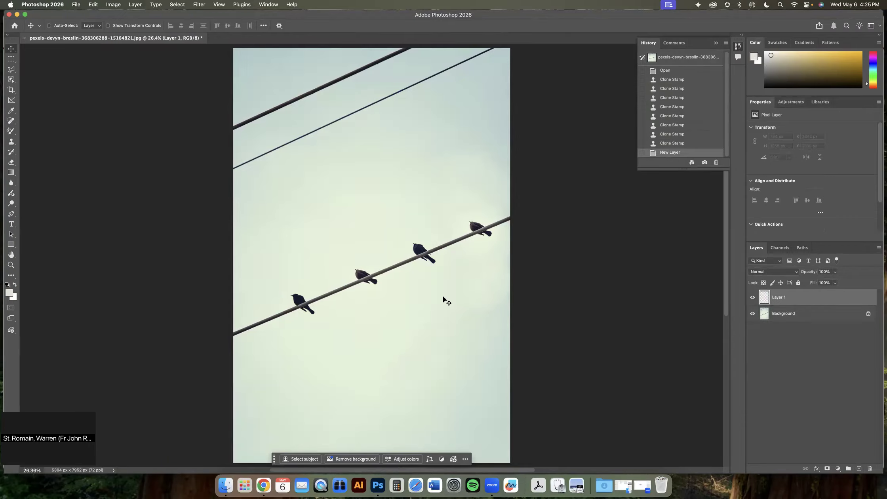
{"action": "left_click", "coordinate": [11, 141]}
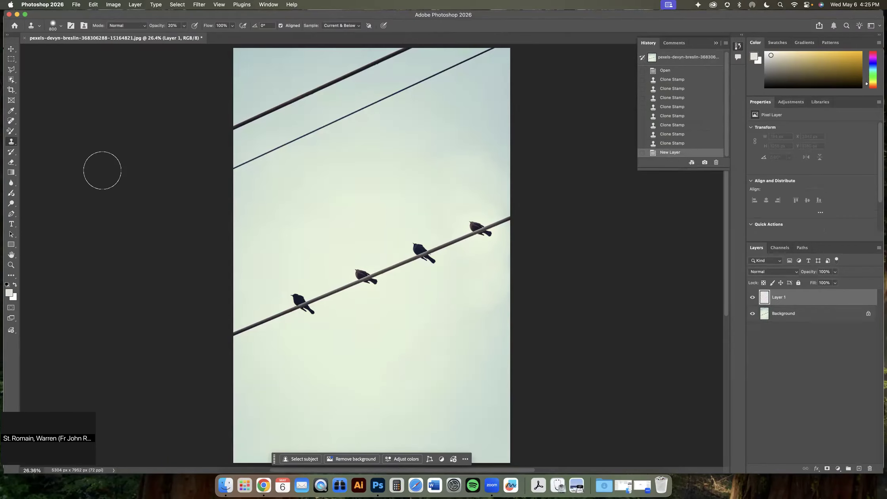
{"action": "key", "text": "z"}
{"action": "mouse_move", "coordinate": [228, 302]}
{"action": "left_mouse_down"}
{"action": "mouse_move", "coordinate": [296, 310]}
{"action": "mouse_move", "coordinate": [324, 248]}
{"action": "left_mouse_up"}
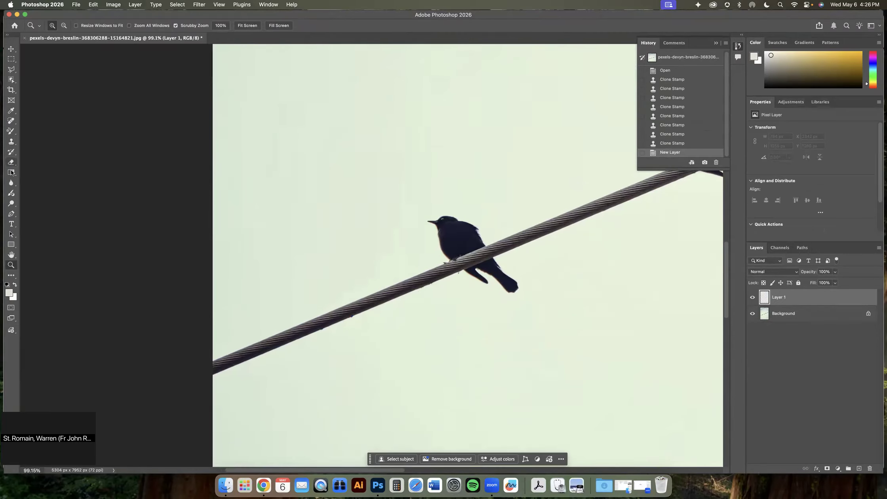
Step: Reduce the Clone Stamp brush to 400 px and sample the leftmost bird at the wire, keeping the sample source on Current & Below
{"action": "left_click", "coordinate": [11, 141]}
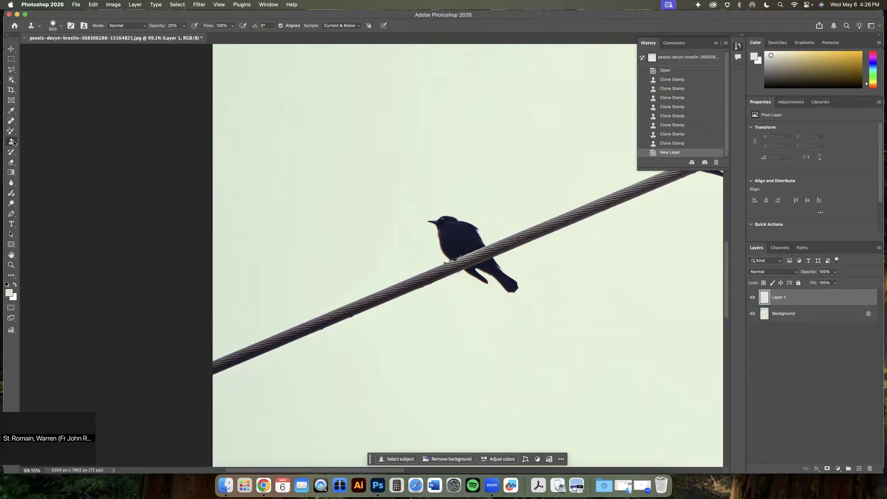
{"action": "key", "text": "bracketleft"}
{"action": "key", "text": "bracketleft"}
{"action": "key", "text": "bracketleft"}
{"action": "key", "text": "bracketleft"}
{"action": "left_click", "coordinate": [484, 245], "text": "alt"}
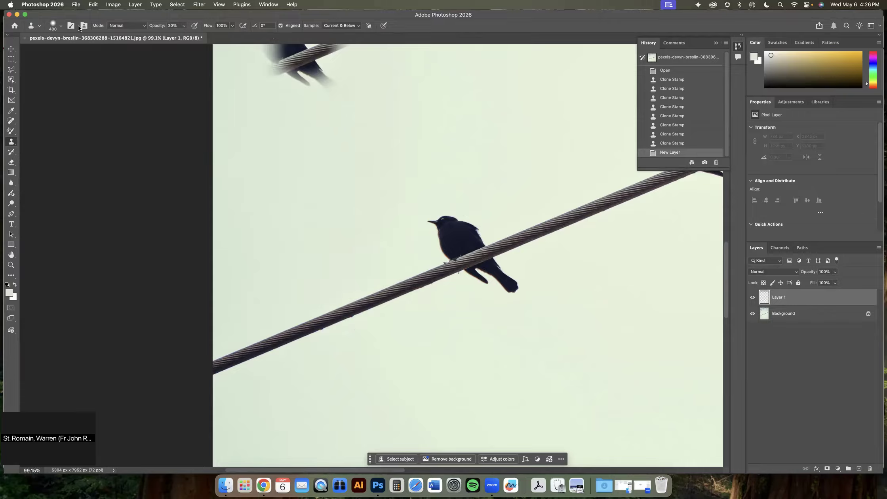
{"action": "left_click", "coordinate": [359, 26]}
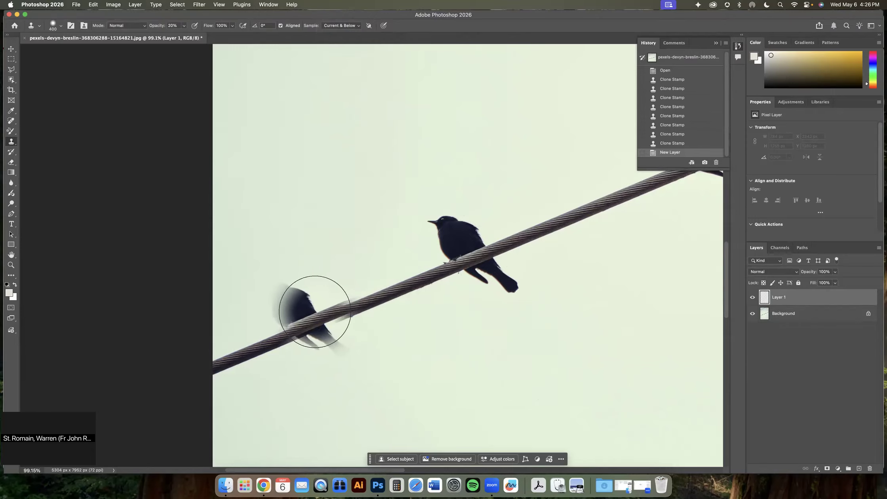
Step: Undo a trial clone at 20% opacity, set the opacity to 100%, and clone the sampled bird onto the wire near the photo's left edge
{"action": "mouse_move", "coordinate": [333, 309]}
{"action": "left_mouse_down"}
{"action": "mouse_move", "coordinate": [316, 282]}
{"action": "mouse_move", "coordinate": [326, 314]}
{"action": "left_mouse_up"}
{"action": "key", "text": "super+z"}
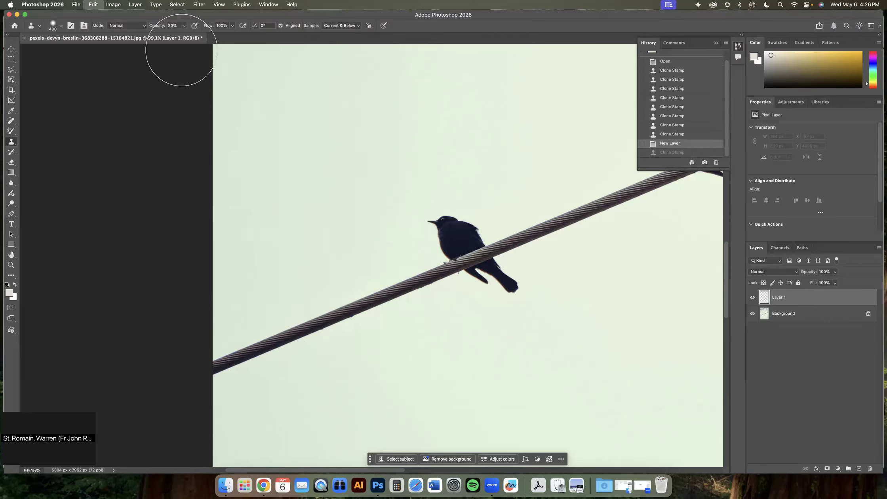
{"action": "key", "text": "0"}
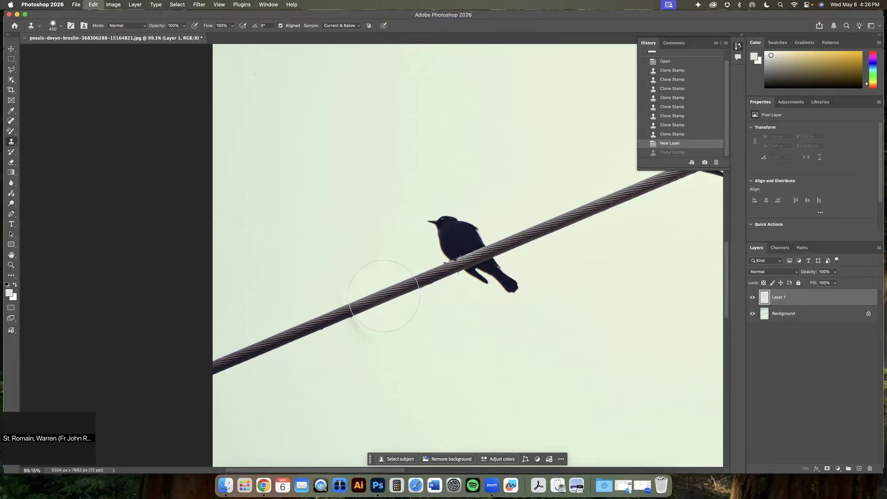
{"action": "mouse_move", "coordinate": [327, 306]}
{"action": "left_mouse_down"}
{"action": "mouse_move", "coordinate": [310, 297]}
{"action": "mouse_move", "coordinate": [306, 305]}
{"action": "mouse_move", "coordinate": [364, 350]}
{"action": "mouse_move", "coordinate": [324, 311]}
{"action": "left_mouse_up"}
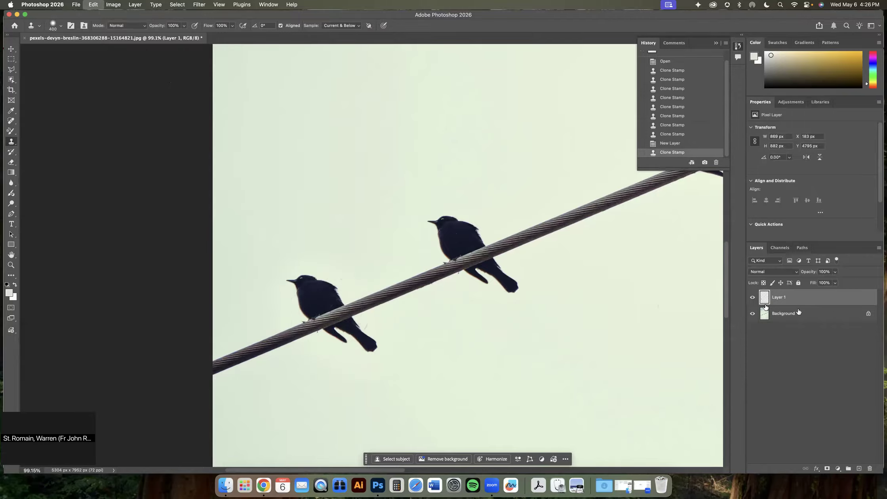
Step: Toggle the visibility of Layer 1 and the Background to check that the new bird sits on its own layer
{"action": "left_click", "coordinate": [753, 298]}
{"action": "left_click", "coordinate": [753, 297]}
{"action": "left_click", "coordinate": [753, 297]}
{"action": "left_click", "coordinate": [753, 298]}
{"action": "left_click", "coordinate": [753, 314]}
{"action": "left_click", "coordinate": [752, 314]}
{"action": "left_click", "coordinate": [753, 298]}
{"action": "left_click", "coordinate": [752, 297]}
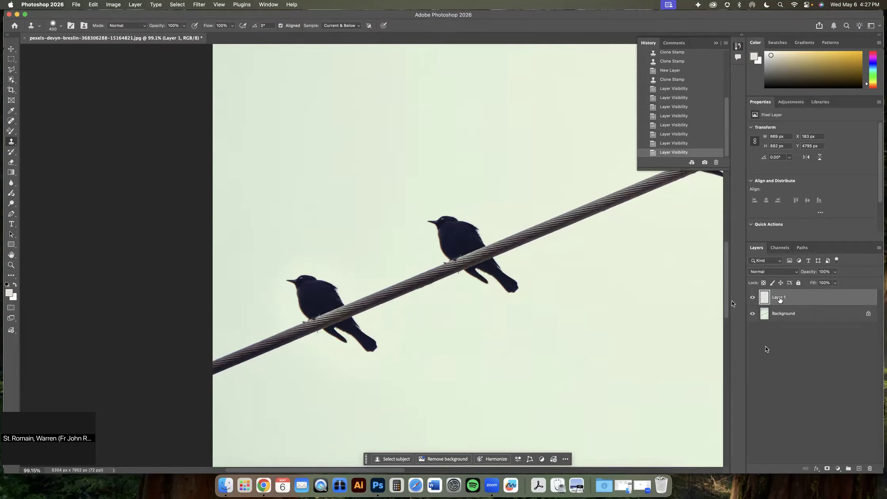
{"action": "left_click", "coordinate": [11, 48]}
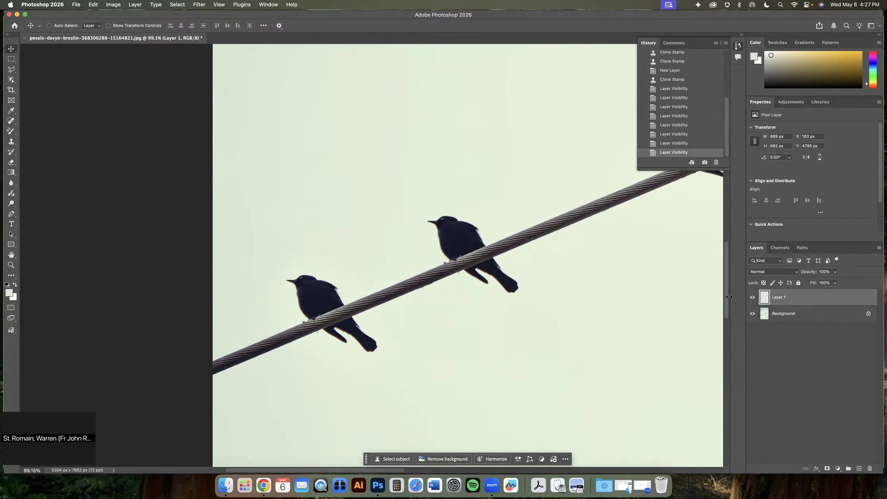
Step: Move the cloned bird on Layer 1 up the wire to just beyond the leftmost original bird, and toggle the layers' visibility to check it
{"action": "left_click", "coordinate": [753, 298]}
{"action": "left_click", "coordinate": [752, 297]}
{"action": "left_click_drag", "start_coordinate": [303, 299], "coordinate": [343, 267]}
{"action": "key", "text": "space"}
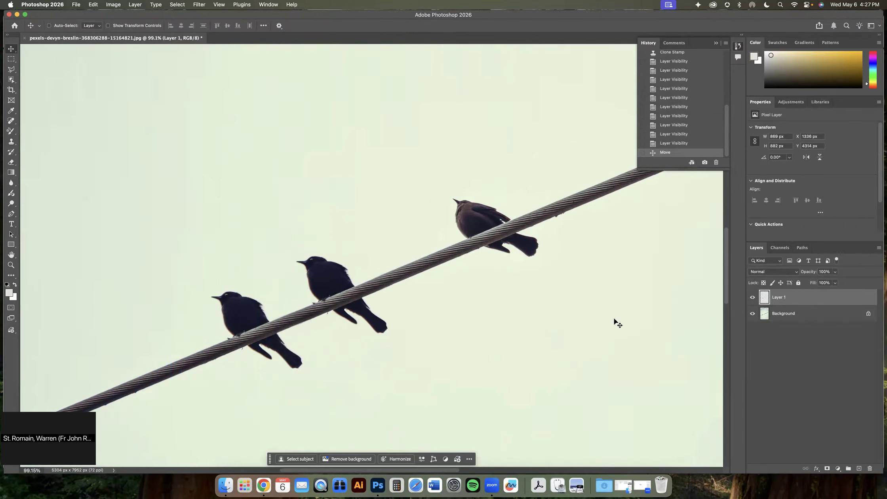
{"action": "left_click", "coordinate": [752, 314]}
{"action": "left_click", "coordinate": [753, 314]}
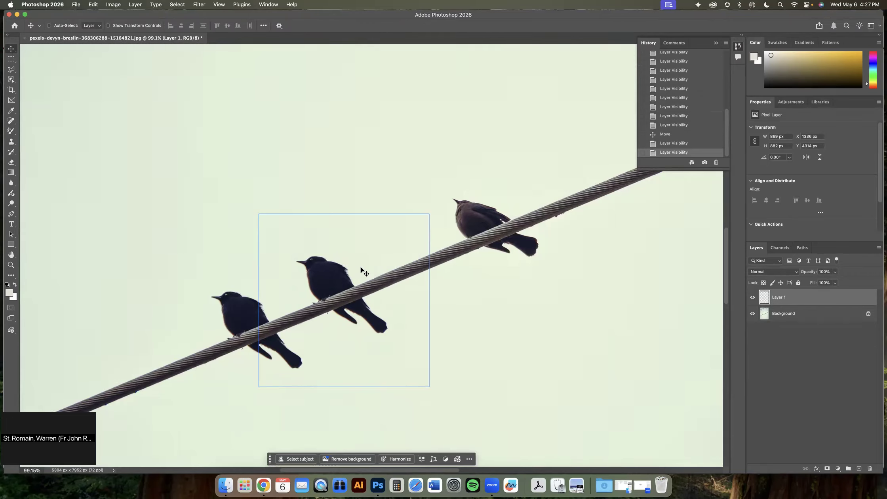
Step: Crop away the photo's upper and lower areas, keeping the full width around the wire with the birds, about 5304 x 3793 px
{"action": "key", "text": "super+0"}
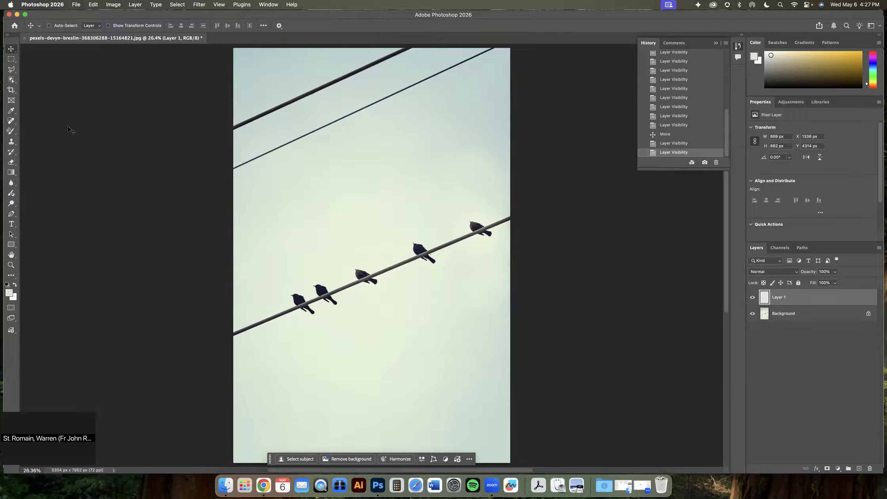
{"action": "left_click", "coordinate": [10, 92]}
{"action": "left_click_drag", "start_coordinate": [375, 49], "coordinate": [376, 112]}
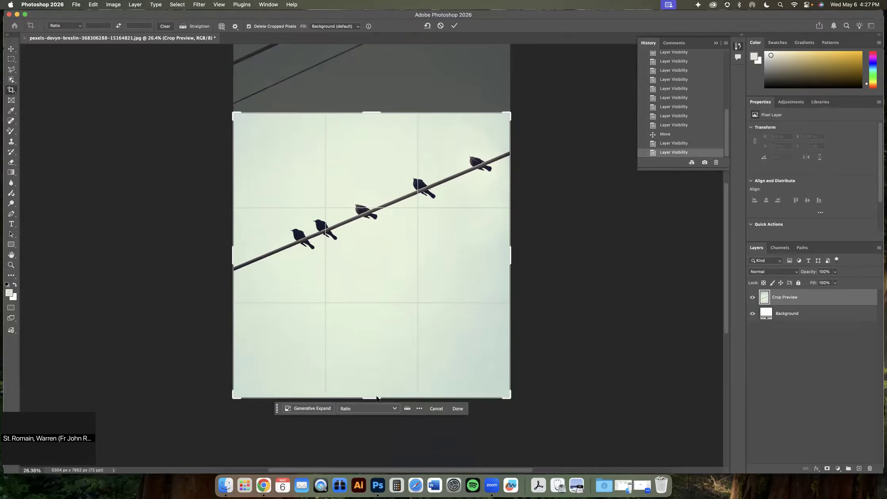
{"action": "left_click_drag", "start_coordinate": [374, 398], "coordinate": [378, 354]}
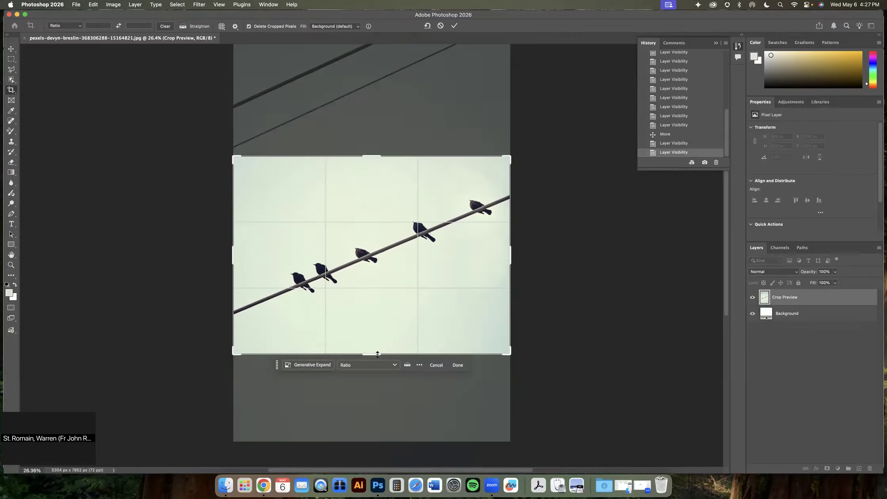
{"action": "left_click", "coordinate": [457, 366]}
Step: Start saving the layered document under a new name, choosing the 05 Photoshop folder in Desktop > temp > __Named Folder
{"action": "left_click", "coordinate": [76, 5]}
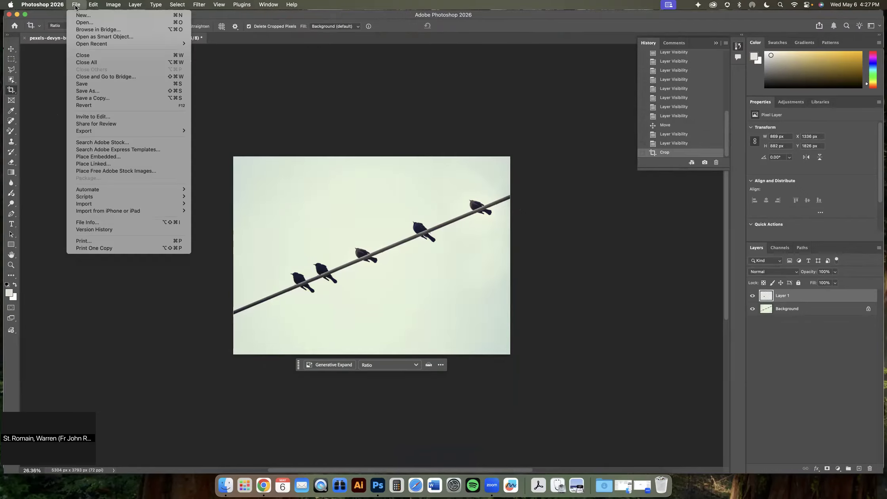
{"action": "left_click", "coordinate": [92, 92]}
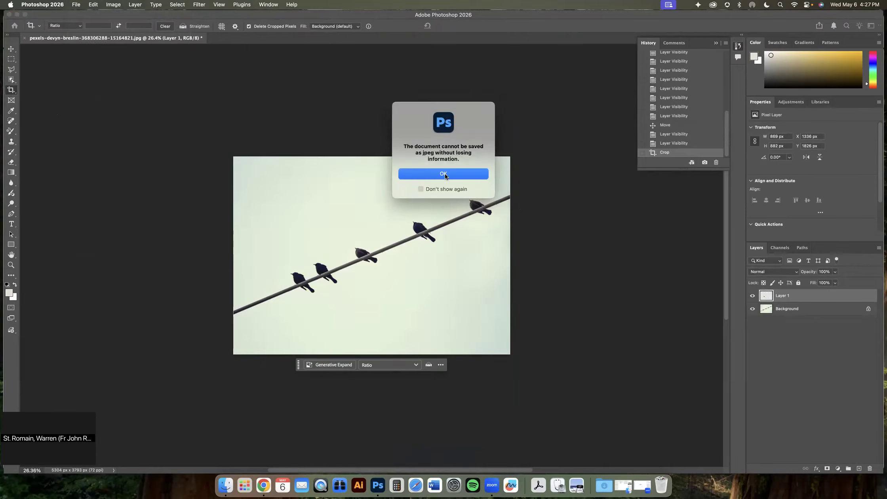
{"action": "left_click", "coordinate": [444, 174]}
{"action": "left_click", "coordinate": [468, 176]}
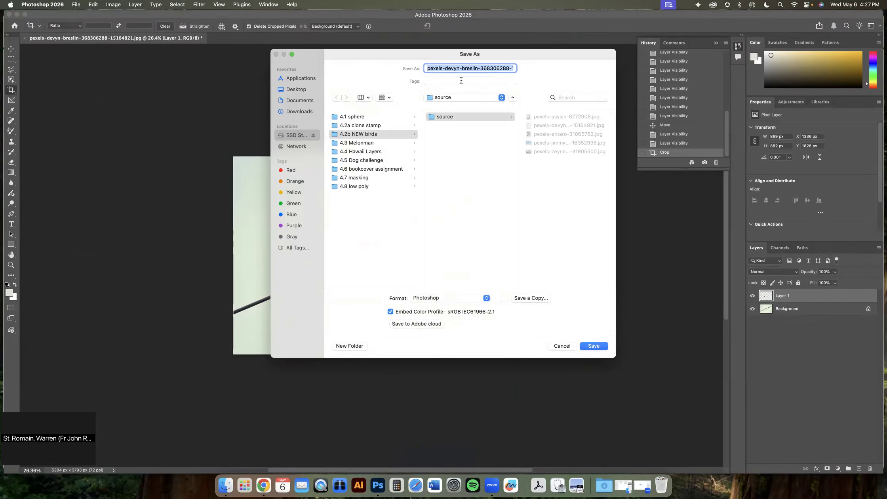
{"action": "left_click", "coordinate": [289, 89]}
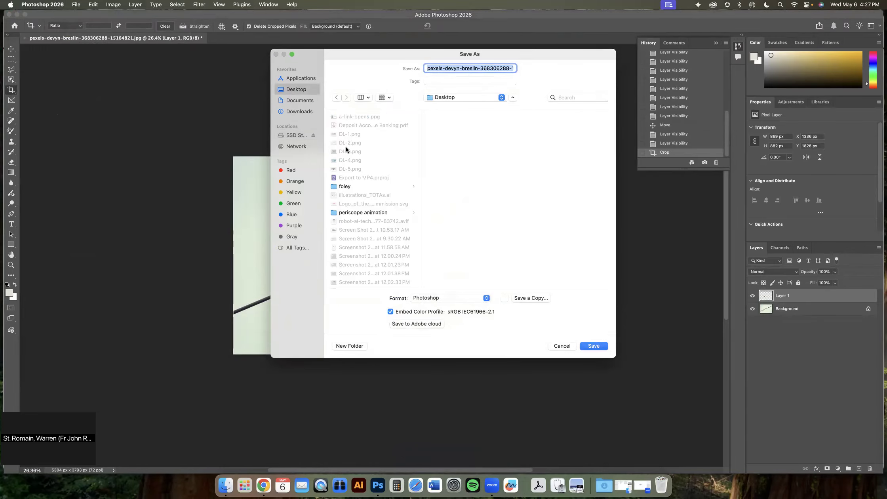
{"action": "left_click", "coordinate": [293, 102]}
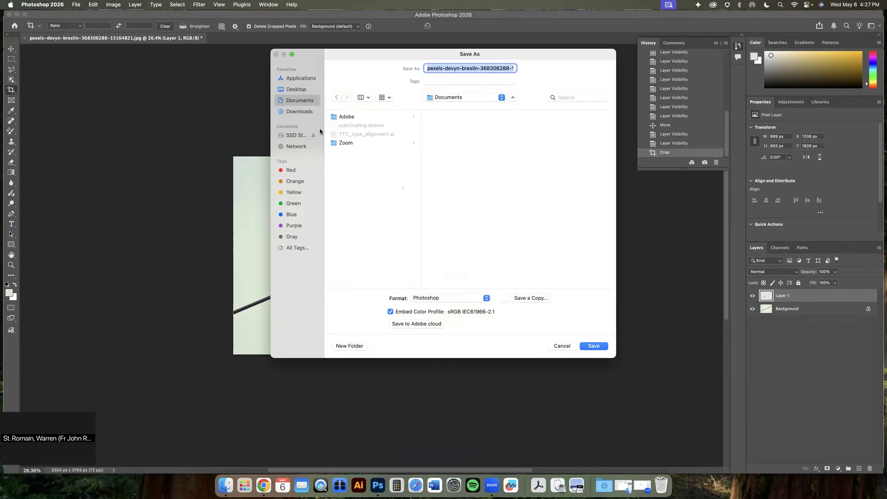
{"action": "left_click", "coordinate": [291, 88]}
{"action": "scroll", "coordinate": [362, 207], "scroll_direction": "down", "scroll_amount": 2}
{"action": "left_click", "coordinate": [353, 253]}
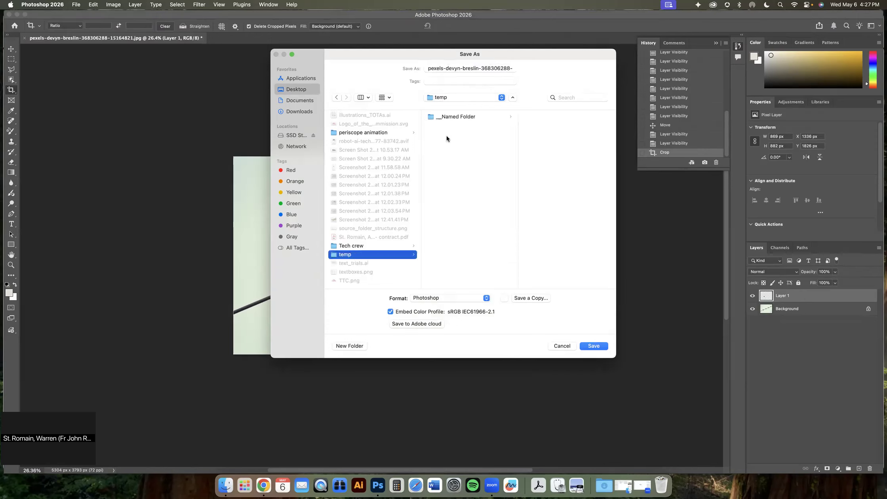
{"action": "left_click", "coordinate": [445, 116]}
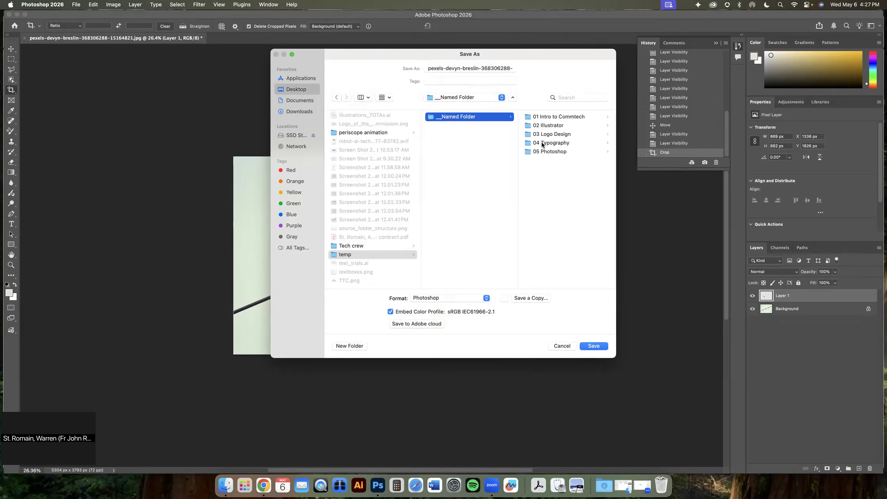
{"action": "left_click", "coordinate": [559, 152]}
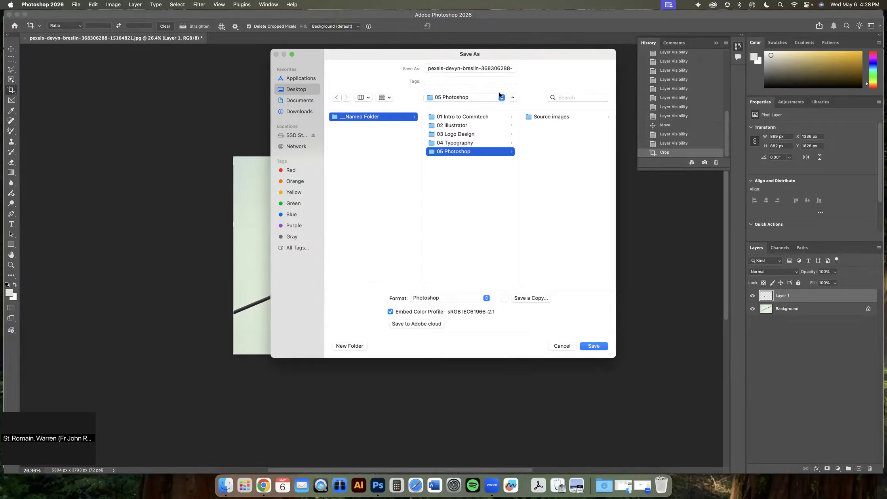
Step: Name the file bird-1.psd, keep the Photoshop format, and save it
{"action": "left_click", "coordinate": [505, 68]}
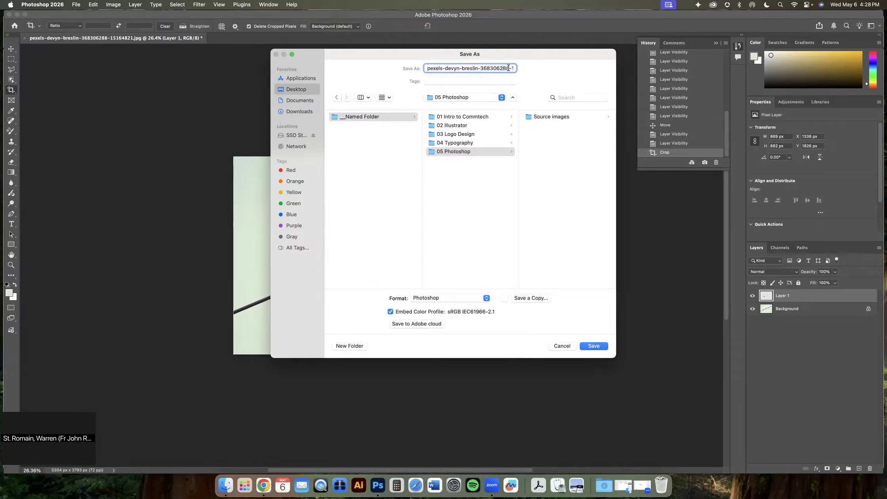
{"action": "key", "text": "super+a"}
{"action": "type", "text": "bird-1.psd"}
{"action": "left_click", "coordinate": [464, 299]}
{"action": "left_click", "coordinate": [455, 300]}
{"action": "left_click", "coordinate": [588, 345]}
{"action": "left_click", "coordinate": [520, 214]}
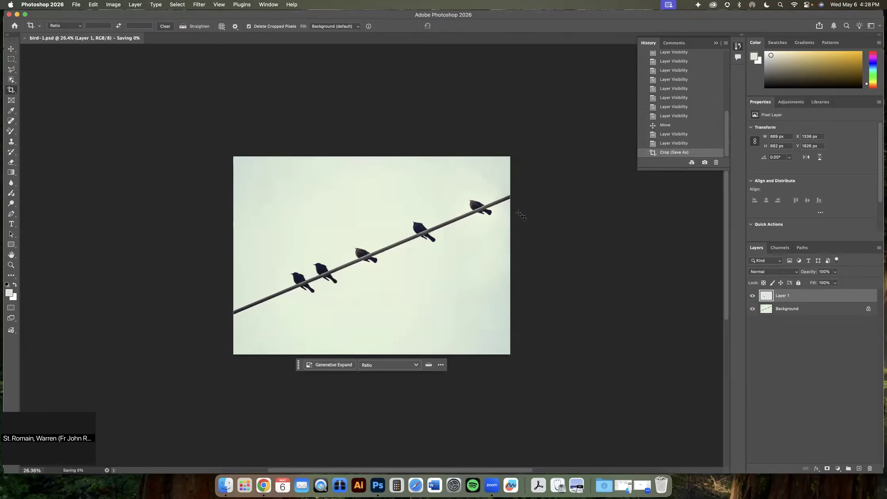
Step: Set up a PNG export at 100% scale with the Source images folder inside Desktop > temp > __Named Folder > 05 Photoshop as destination
{"action": "left_click", "coordinate": [78, 6]}
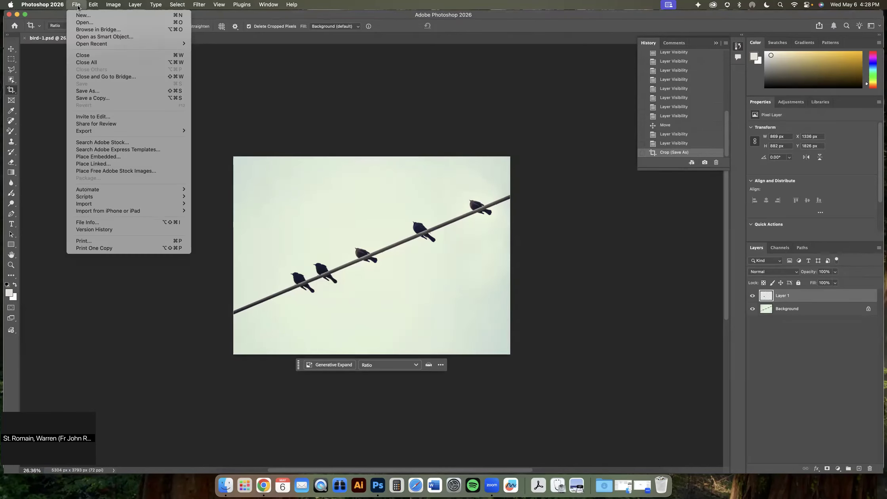
{"action": "mouse_move", "coordinate": [91, 134]}
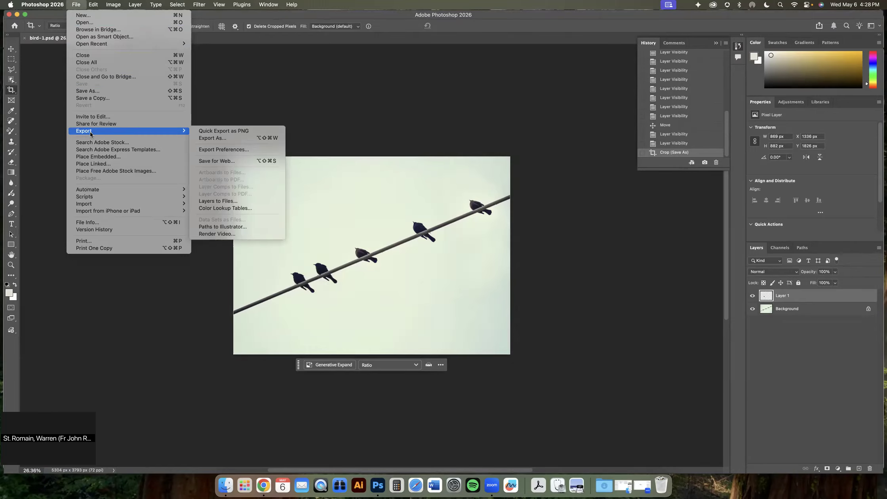
{"action": "left_click", "coordinate": [212, 138]}
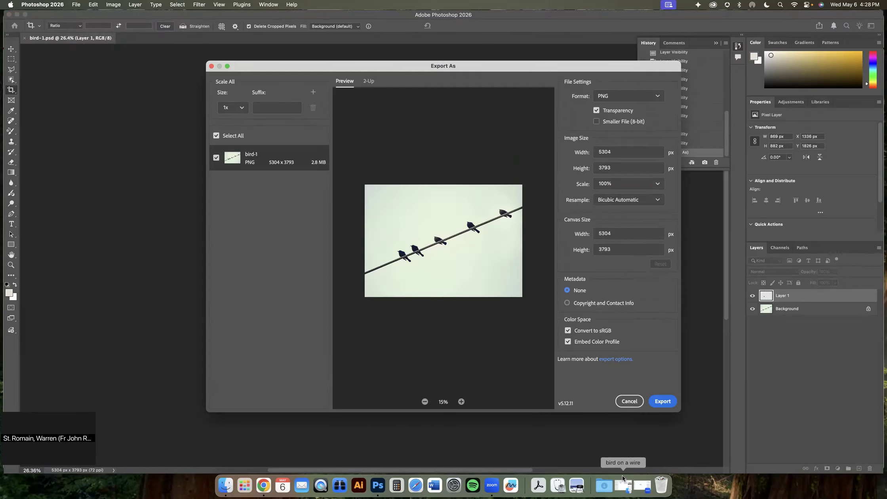
{"action": "left_click", "coordinate": [656, 402]}
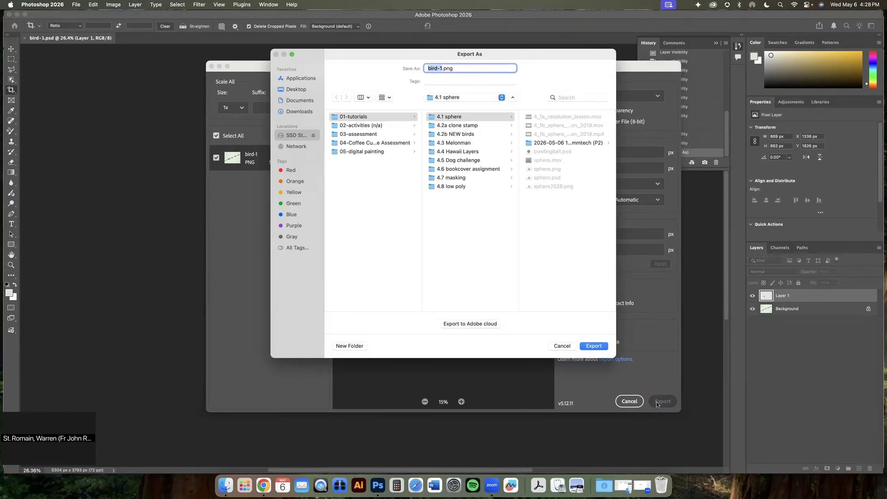
{"action": "left_click", "coordinate": [292, 89]}
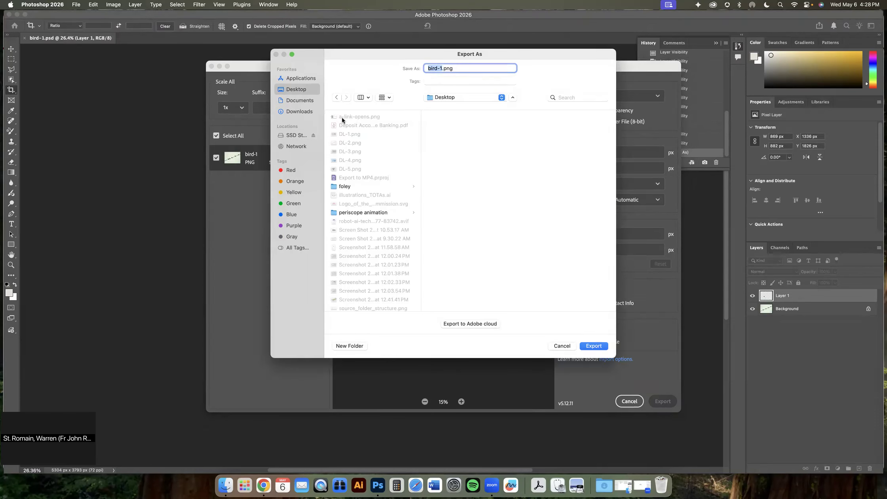
{"action": "scroll", "coordinate": [357, 207], "scroll_direction": "down", "scroll_amount": 3}
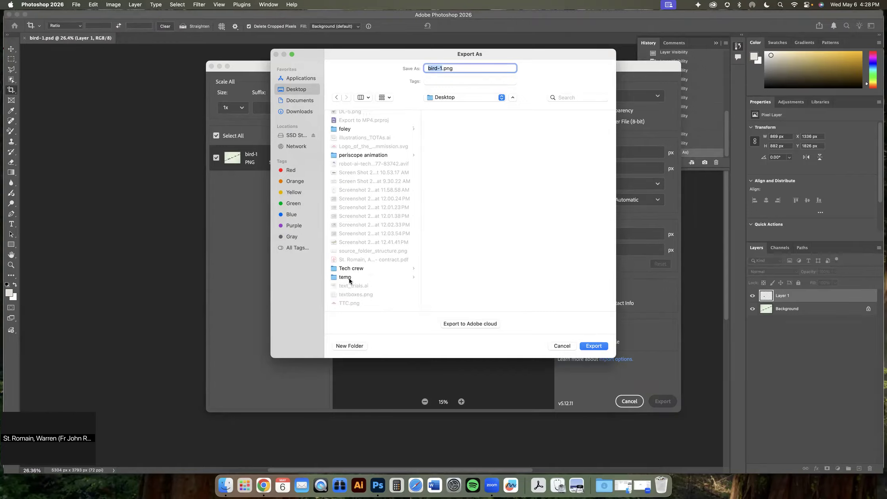
{"action": "left_click", "coordinate": [349, 277]}
{"action": "left_click", "coordinate": [456, 117]}
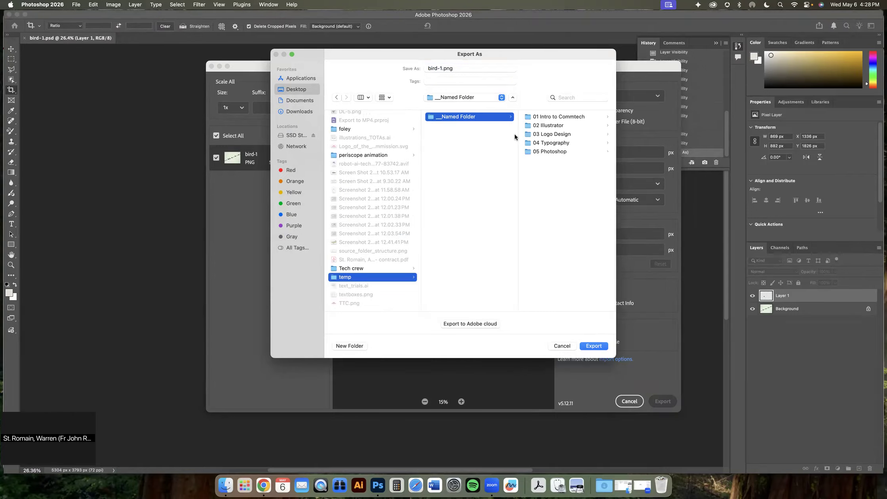
{"action": "left_click", "coordinate": [545, 150]}
{"action": "left_click", "coordinate": [545, 127]}
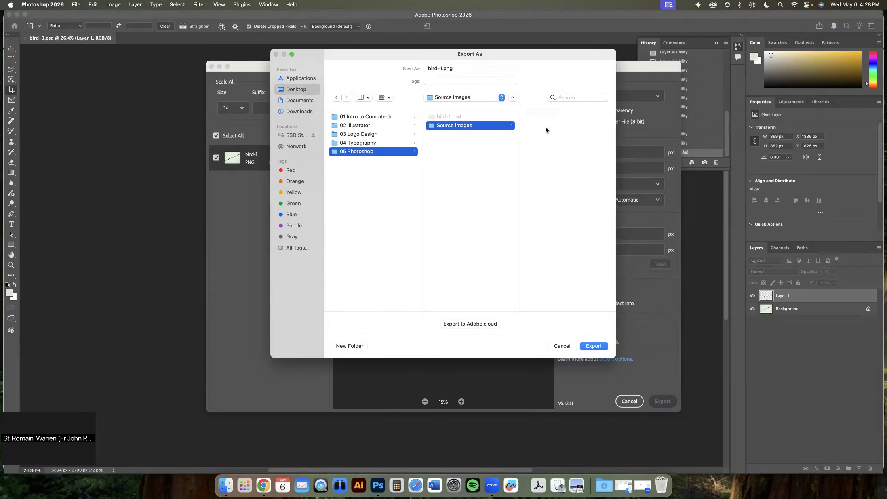
Step: Take the export name from the existing PSD, shorten it to bird-1 without the extension, and export the PNG
{"action": "left_click", "coordinate": [457, 117]}
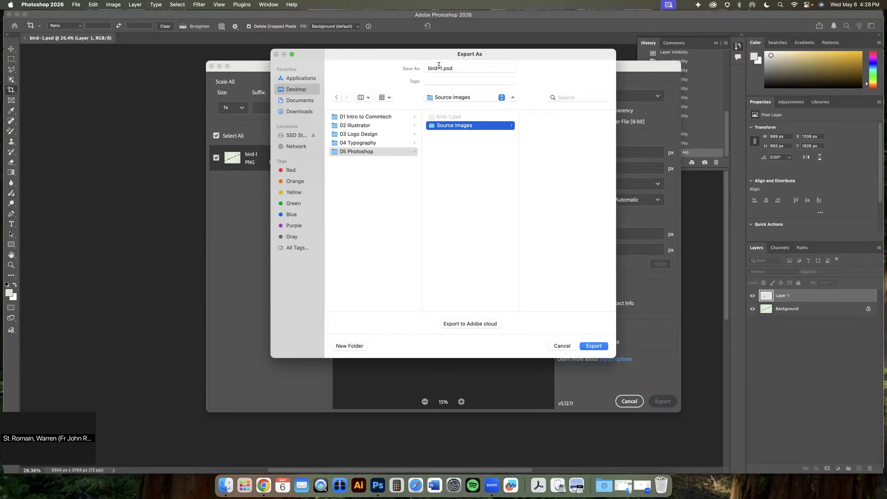
{"action": "left_click_drag", "start_coordinate": [444, 67], "coordinate": [483, 67]}
{"action": "key", "text": "BackSpace"}
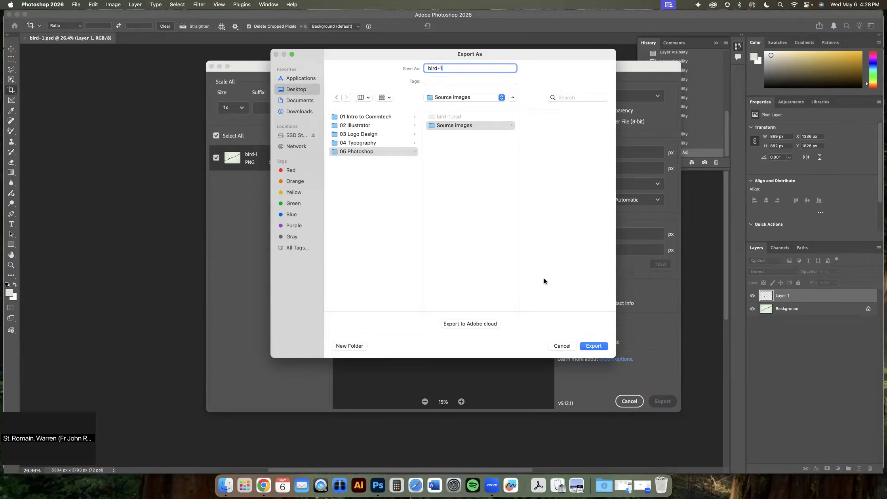
{"action": "left_click", "coordinate": [590, 346]}
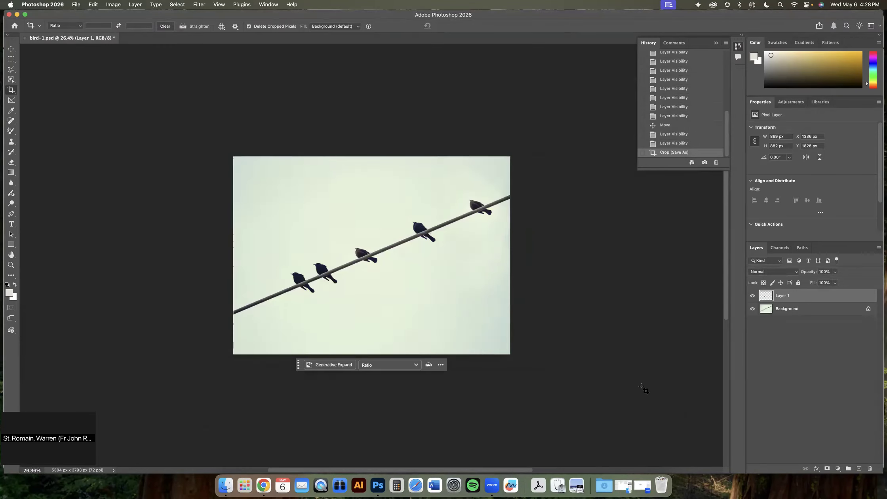
Step: Switch to Finder and open the 05 Photoshop folder inside Desktop > temp > __Named Folder
{"action": "left_click", "coordinate": [226, 485]}
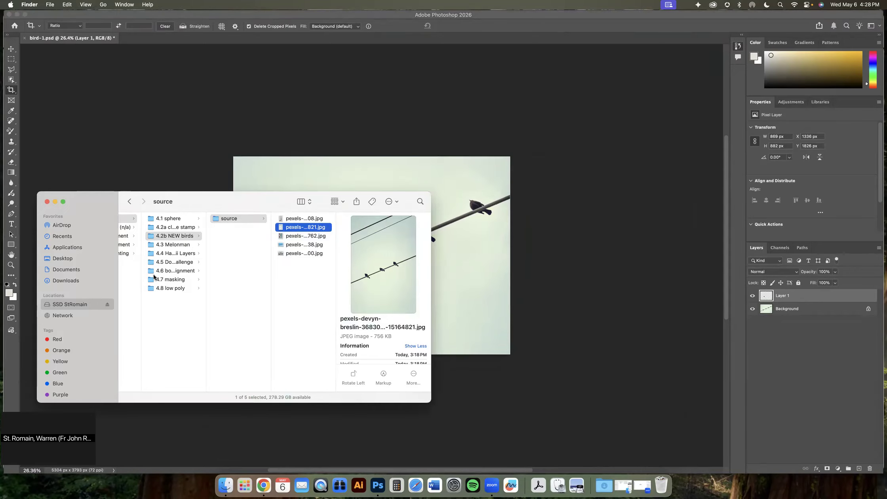
{"action": "scroll", "coordinate": [155, 277], "scroll_direction": "left", "scroll_amount": 4}
{"action": "scroll", "coordinate": [154, 277], "scroll_direction": "left", "scroll_amount": 3}
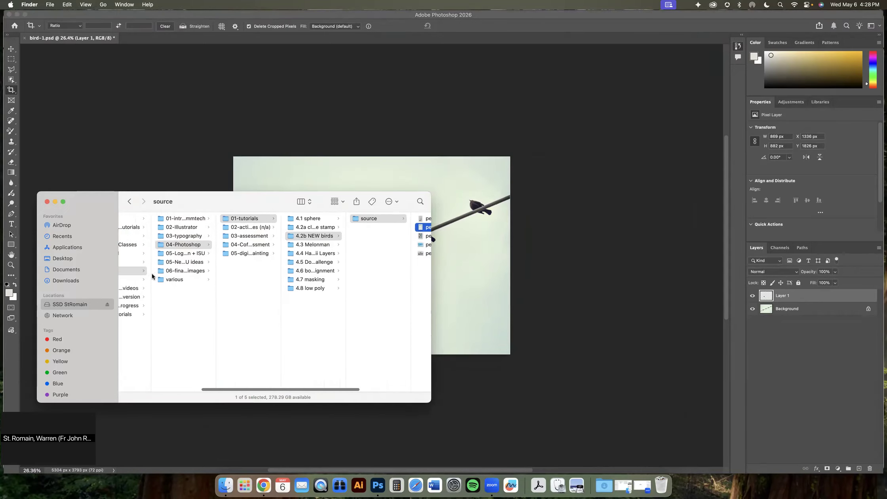
{"action": "left_click", "coordinate": [60, 259]}
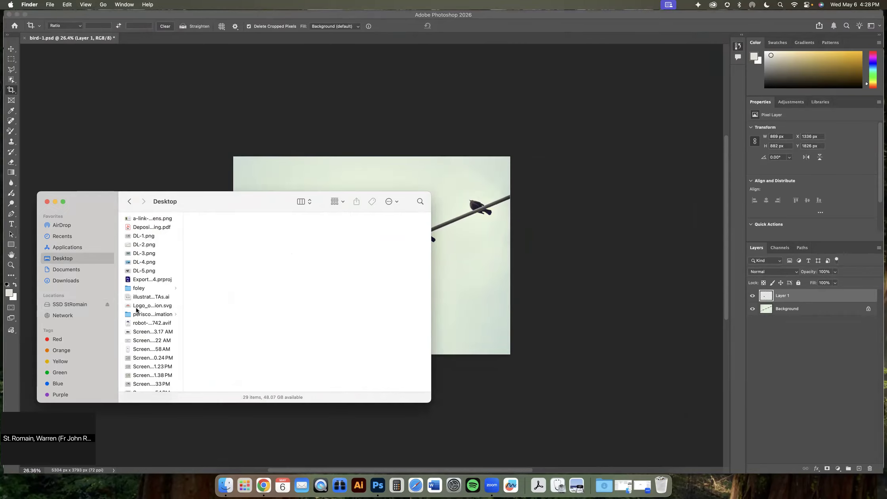
{"action": "scroll", "coordinate": [139, 309], "scroll_direction": "down", "scroll_amount": 5}
{"action": "left_click", "coordinate": [143, 357]}
{"action": "left_click", "coordinate": [210, 220]}
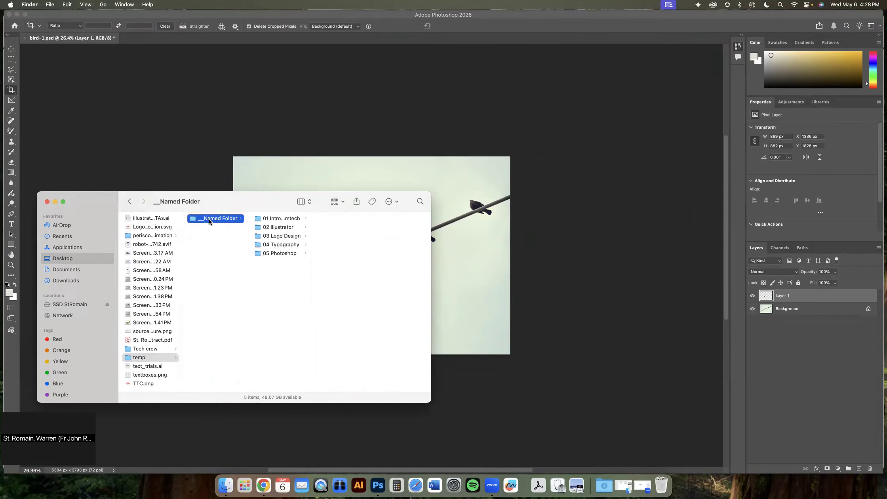
{"action": "left_click", "coordinate": [278, 253]}
Step: Move the exported bird-1.psd.png out of Source images into the 05 Photoshop folder
{"action": "left_click", "coordinate": [339, 218]}
{"action": "left_click", "coordinate": [324, 248]}
{"action": "left_click", "coordinate": [303, 230]}
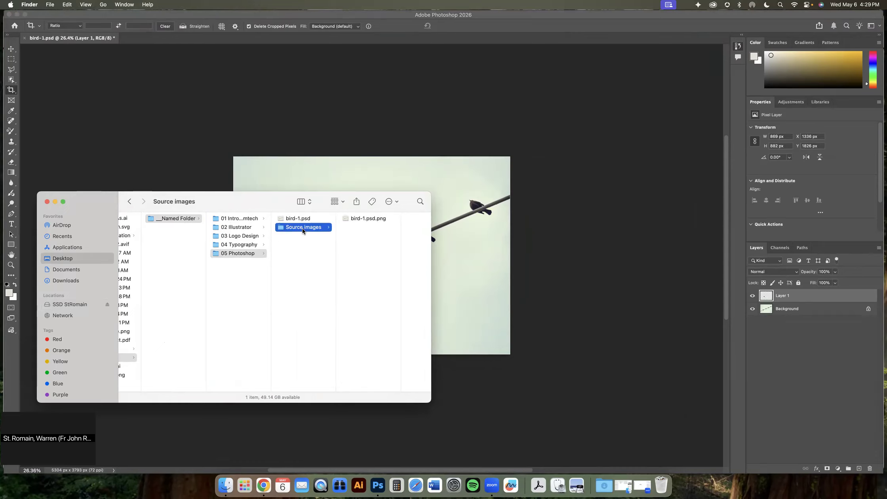
{"action": "left_click_drag", "start_coordinate": [348, 219], "coordinate": [302, 235]}
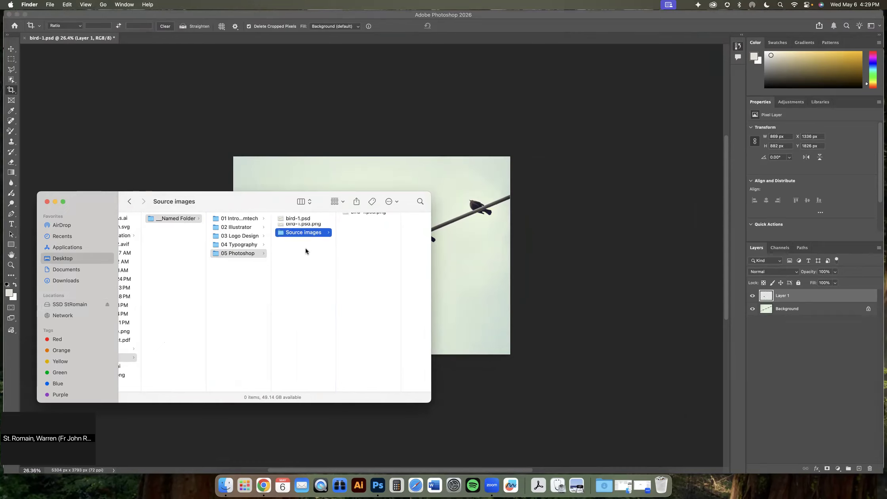
Step: Rename the exported image in the 05 Photoshop folder as bird-1.png
{"action": "left_click", "coordinate": [303, 227]}
{"action": "left_click", "coordinate": [303, 228]}
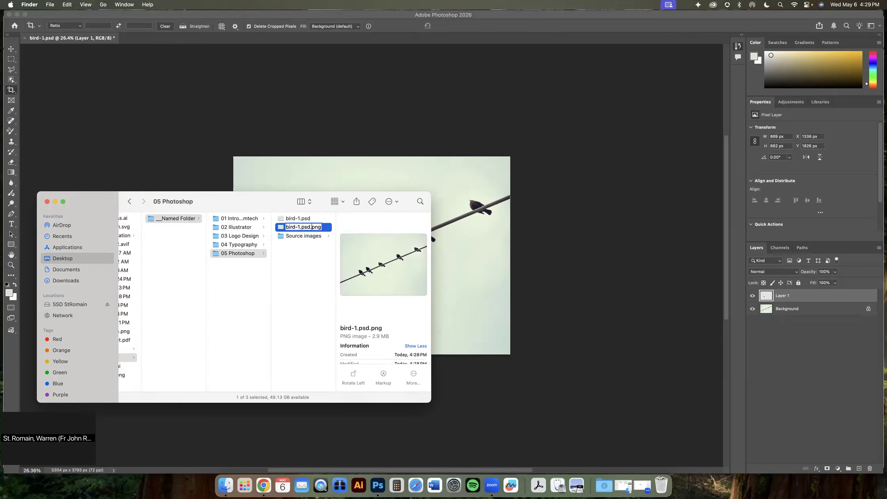
{"action": "key", "text": "BackSpace"}
{"action": "key", "text": "BackSpace"}
{"action": "key", "text": "BackSpace"}
{"action": "key", "text": "BackSpace"}
{"action": "key", "text": "Return"}
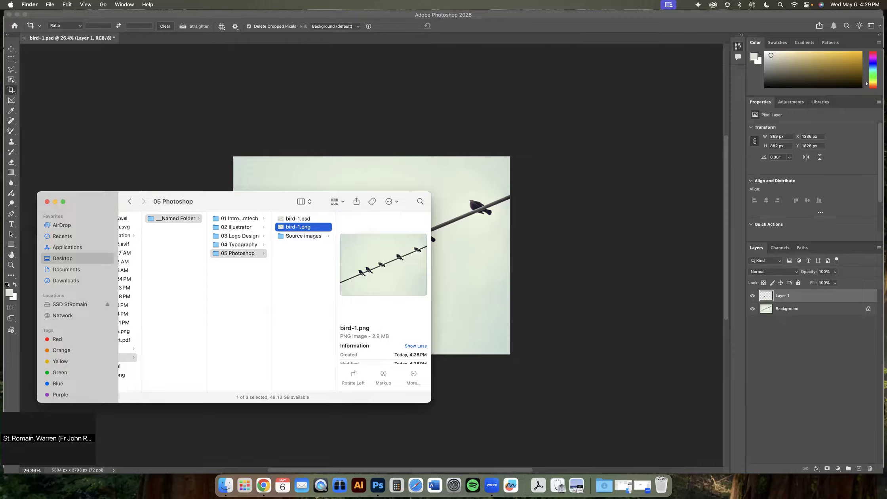